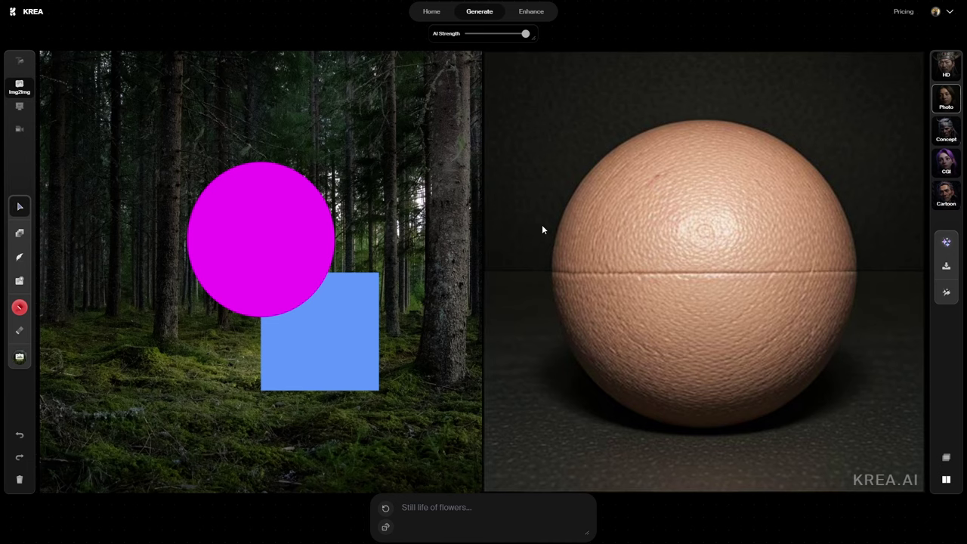
- View the Text2Img and Img2Img modes, and switch to Screen2Img without sharing any screen content
click(19, 64)
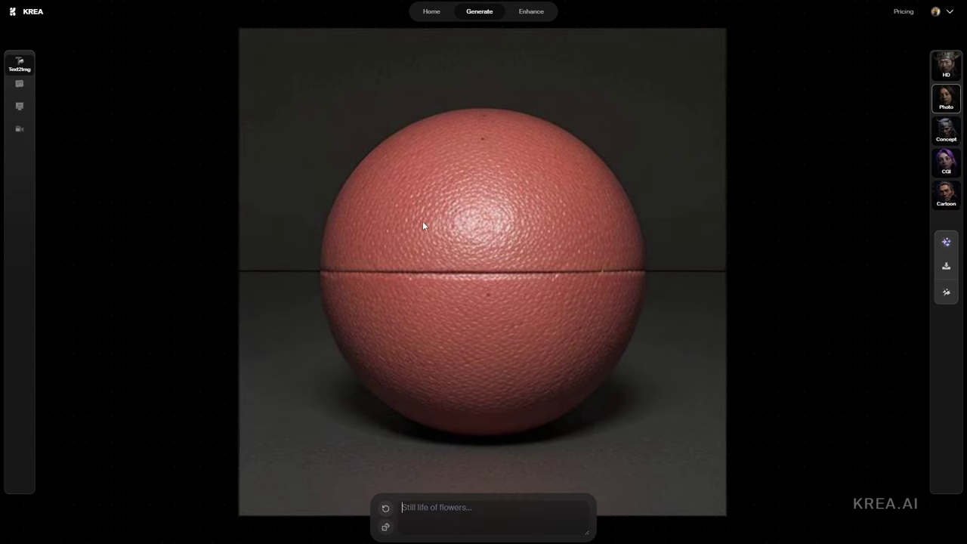
click(20, 86)
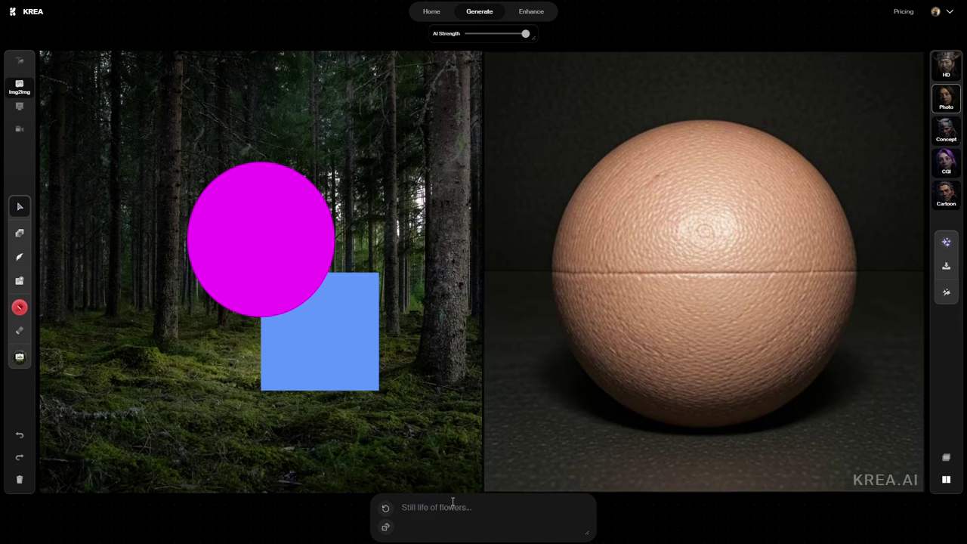
click(20, 110)
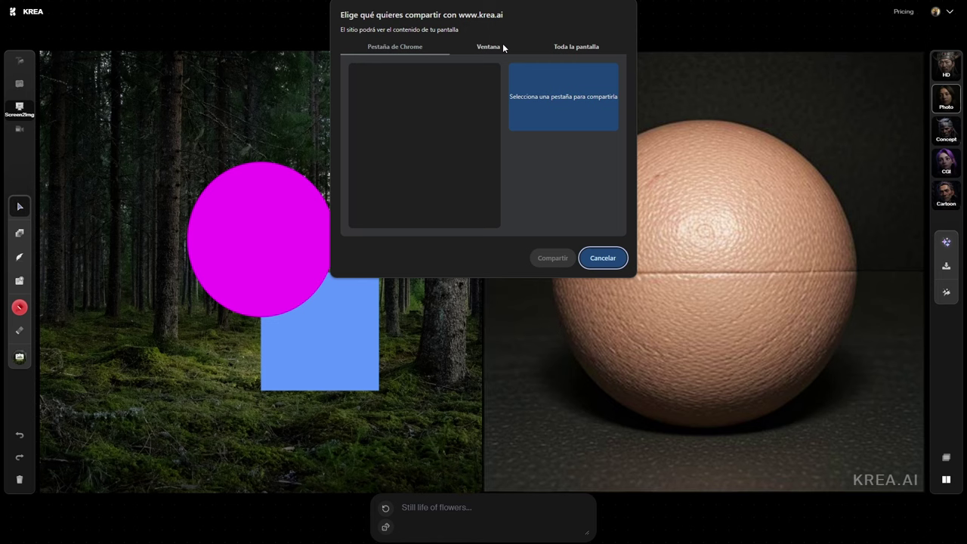
click(601, 258)
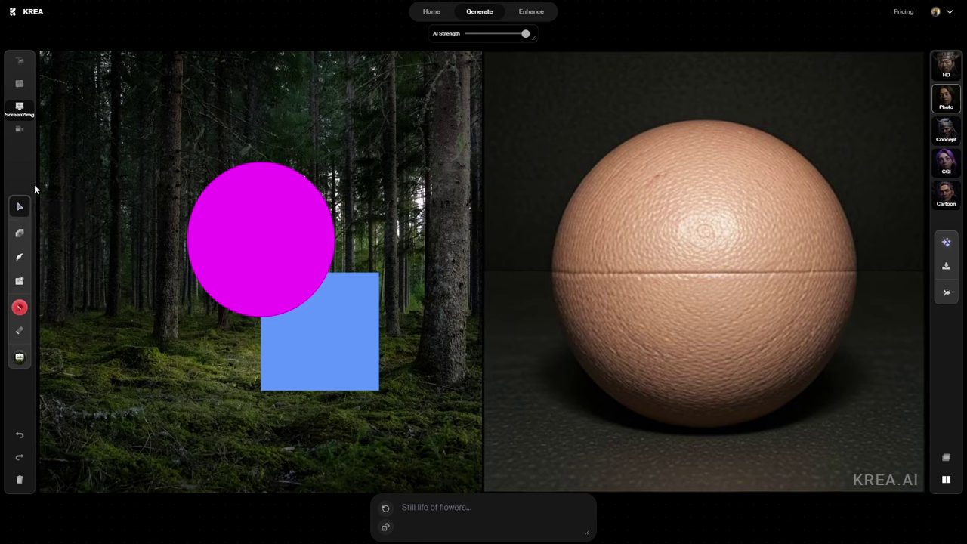
- Draw a cyan square in the canvas's upper-left area and a cyan circle overlapping the magenta circle
click(20, 236)
click(46, 232)
drag(76, 124, 157, 203)
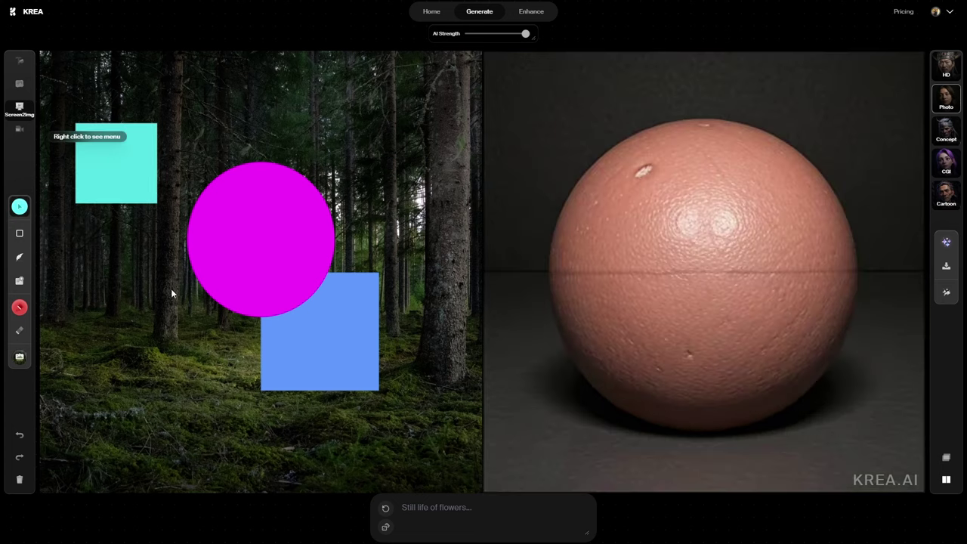
click(22, 236)
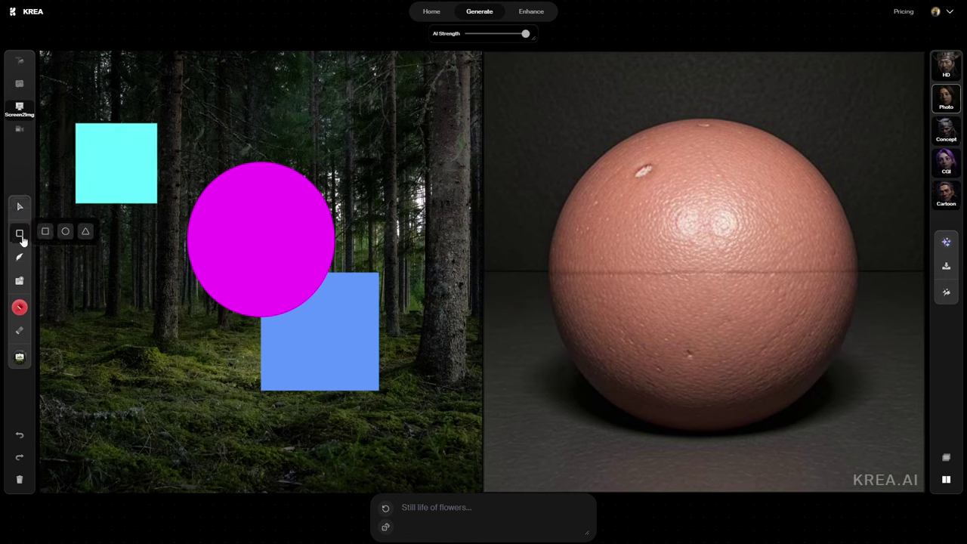
click(67, 230)
drag(263, 101, 392, 244)
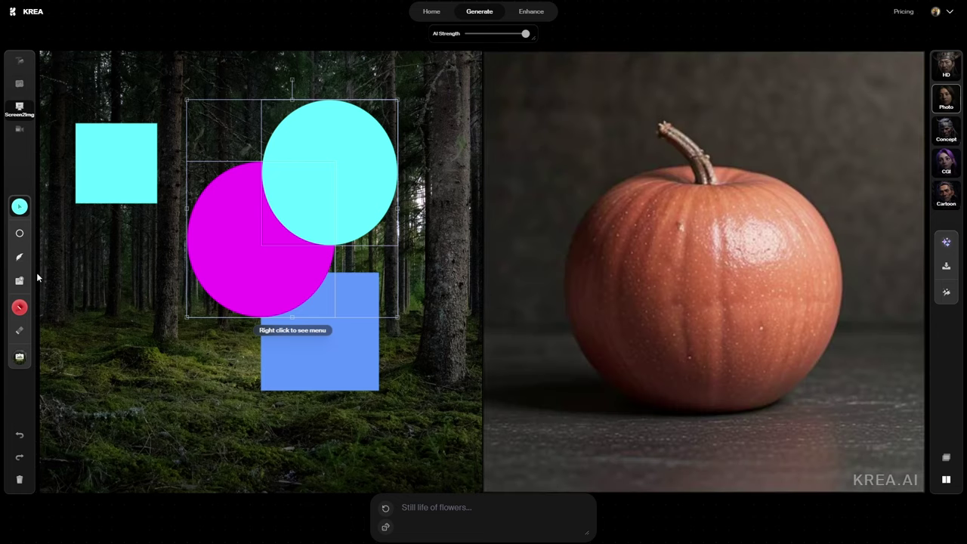
- Draw a large cyan triangle across the centre and lower part of the canvas
click(19, 233)
click(85, 233)
drag(132, 176, 390, 453)
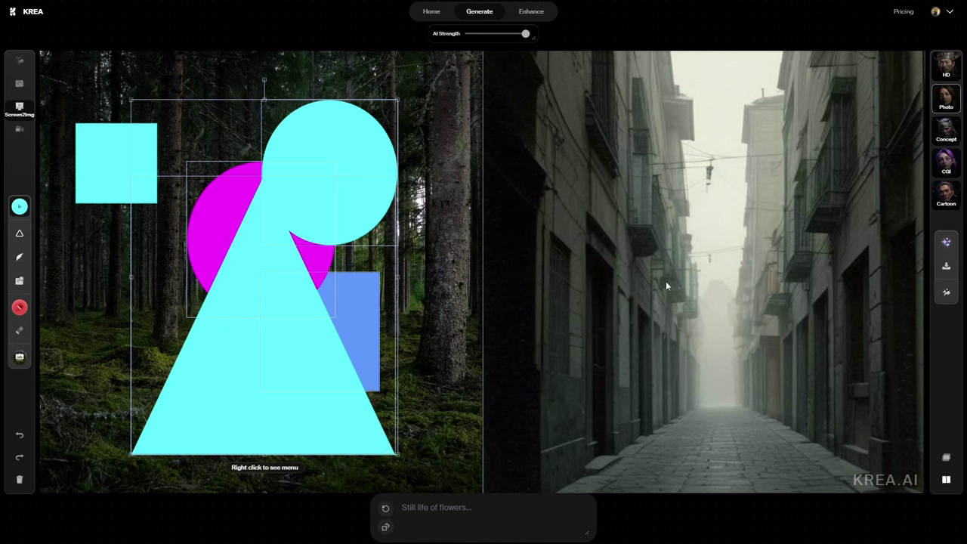
- Add an AI-generated image to the canvas and move it over the cyan square in the upper-left area
click(20, 259)
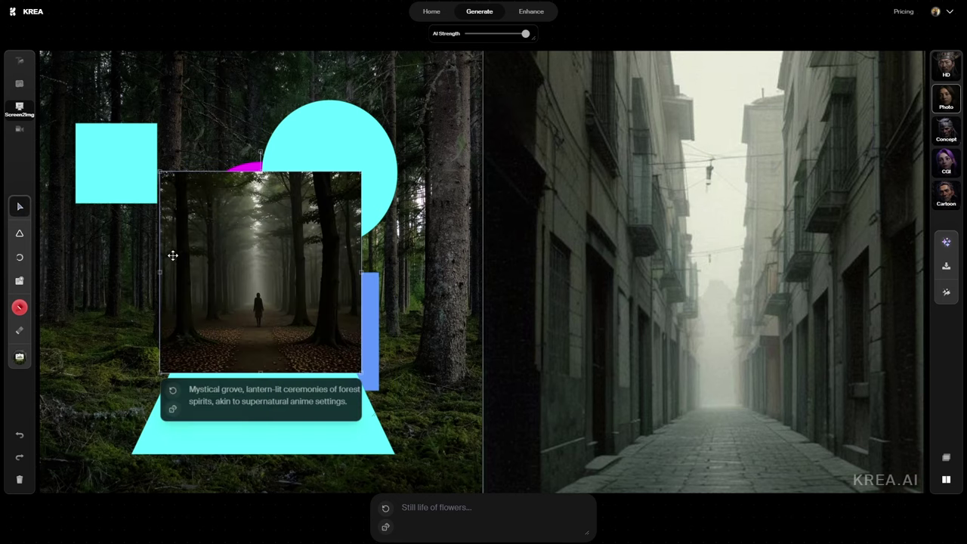
drag(254, 284, 173, 188)
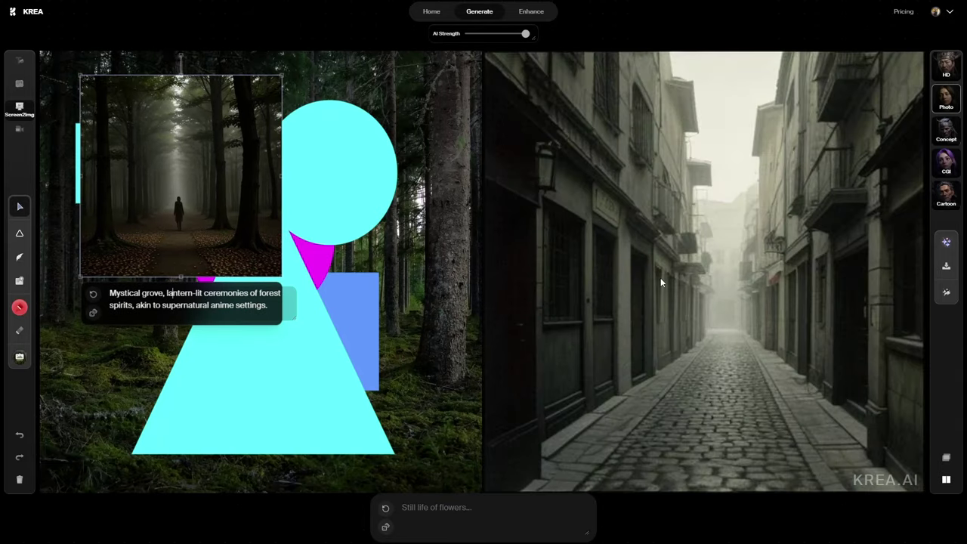
- Paint a red looping brush stroke across the lower canvas and erase part of it together with the triangle beneath
click(20, 308)
mouse_move(75, 344)
mouse_down()
mouse_move(108, 376)
mouse_move(195, 334)
mouse_move(362, 358)
mouse_move(370, 346)
mouse_up()
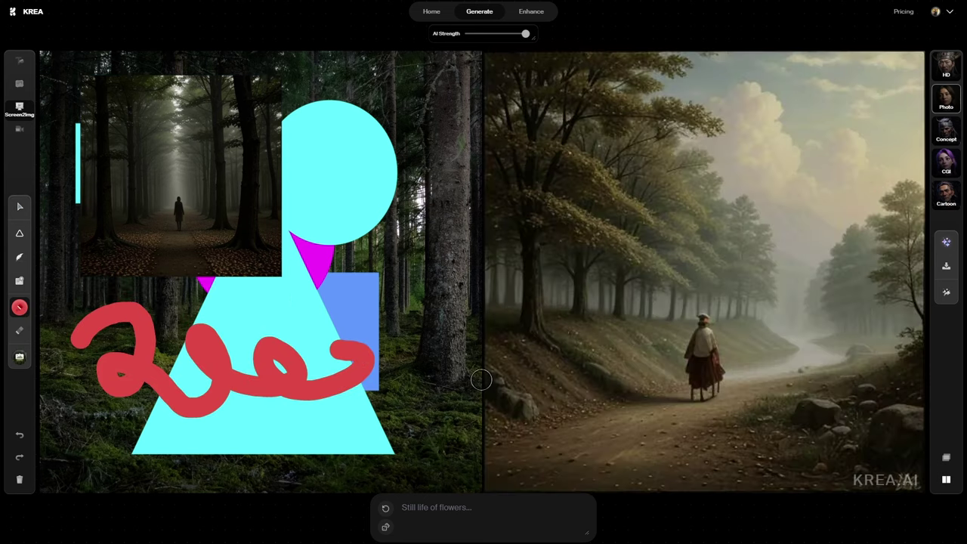
click(21, 333)
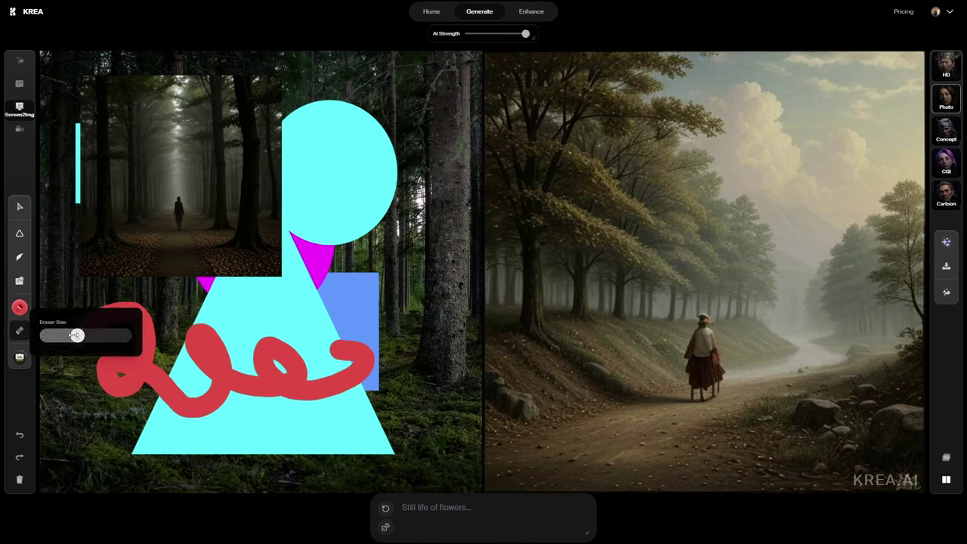
mouse_move(79, 325)
mouse_down()
mouse_move(125, 311)
mouse_move(128, 360)
mouse_move(117, 389)
mouse_move(355, 451)
mouse_move(437, 373)
mouse_up()
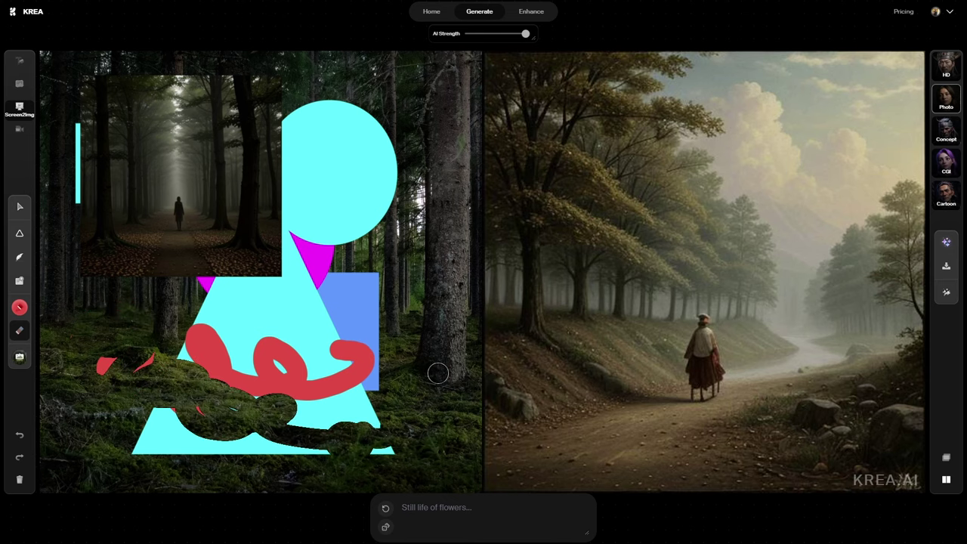
- Browse the background photos, textures and illustrations, and set the scooter illustration as the canvas background
click(20, 358)
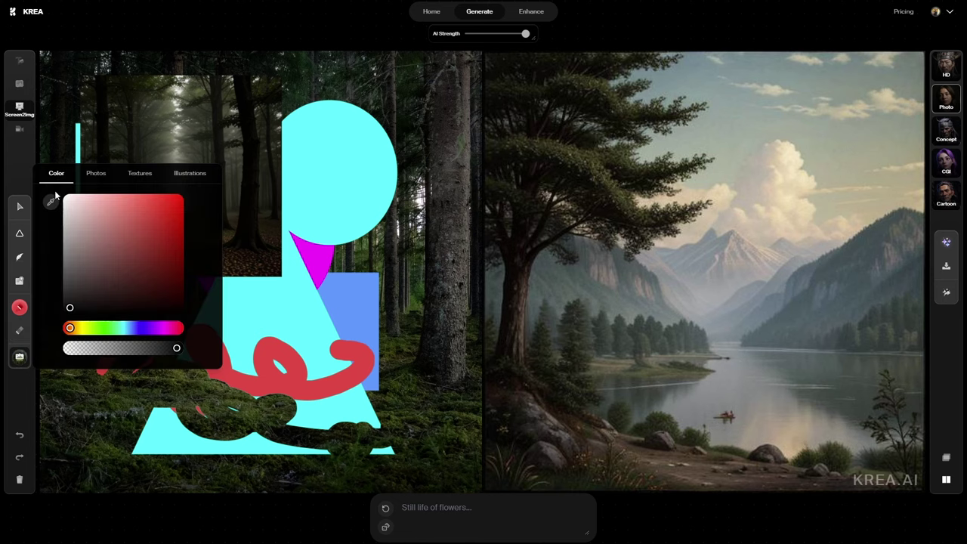
click(96, 177)
click(142, 178)
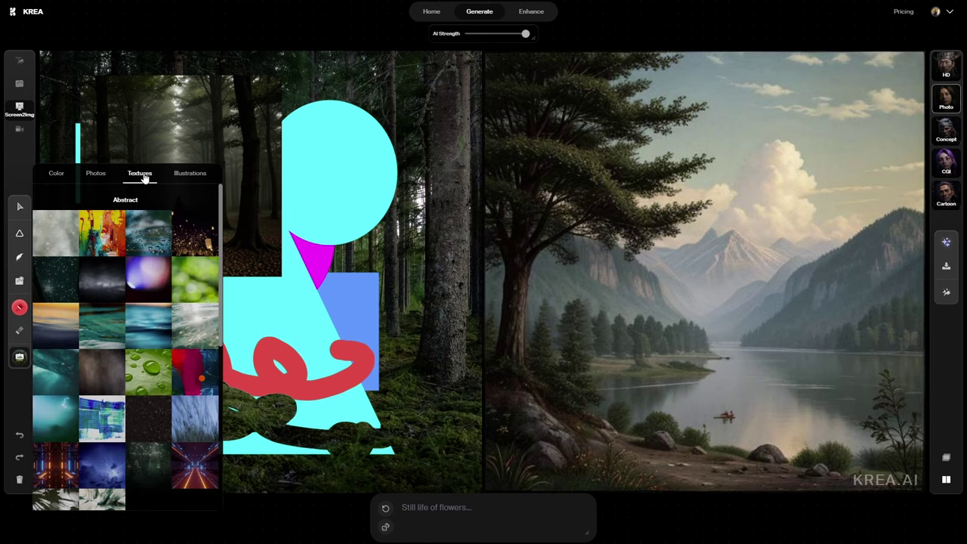
click(192, 174)
click(54, 238)
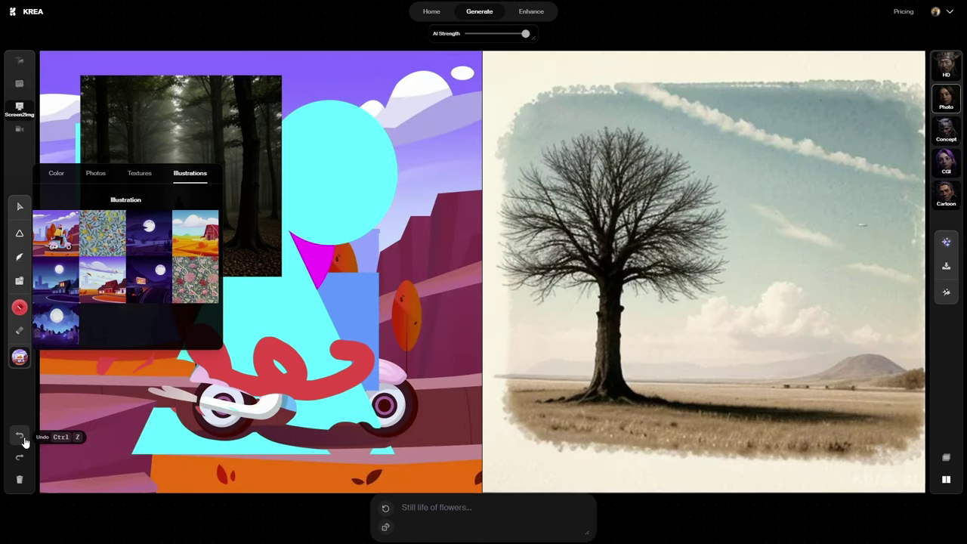
- Clear everything from the canvas
click(23, 439)
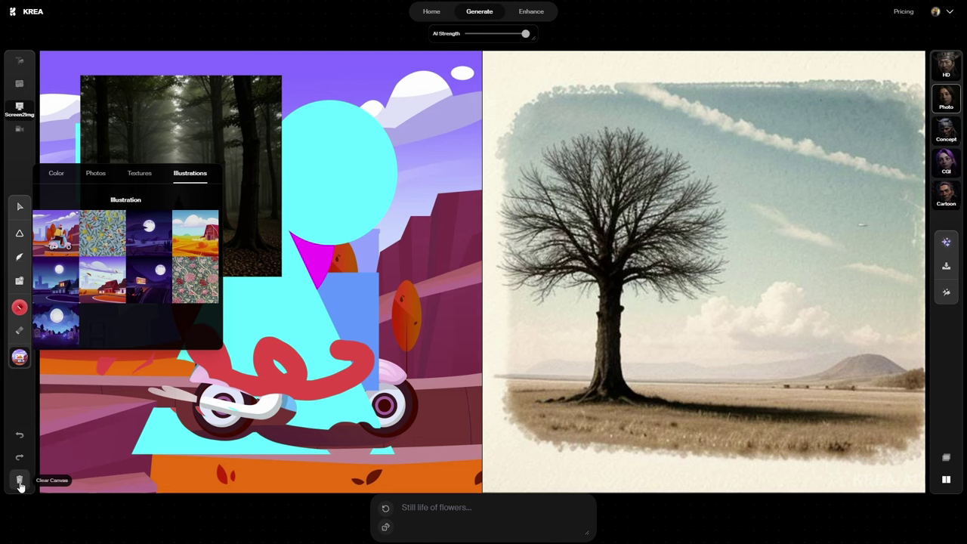
click(20, 482)
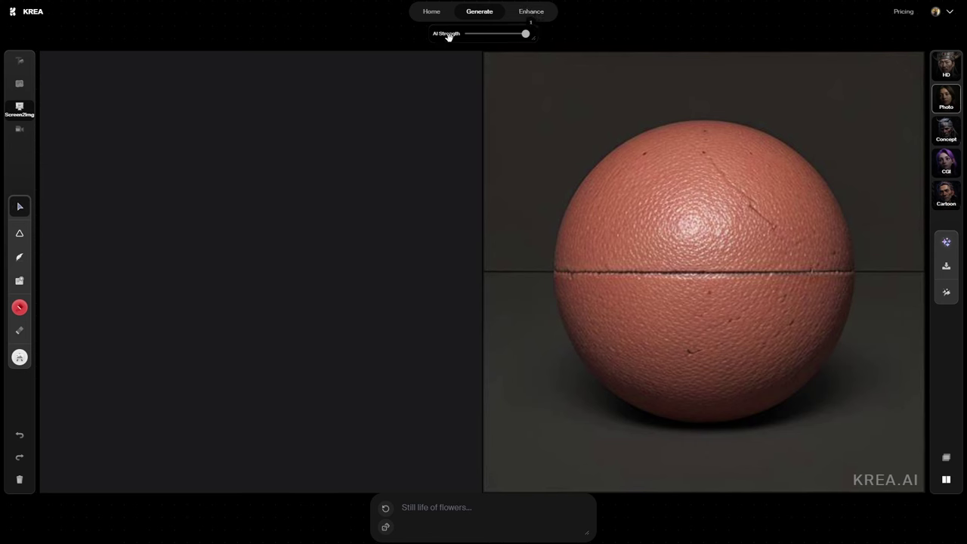
- Try to select the HD style and dismiss the plan upgrade offer
mouse_move(496, 37)
click(945, 69)
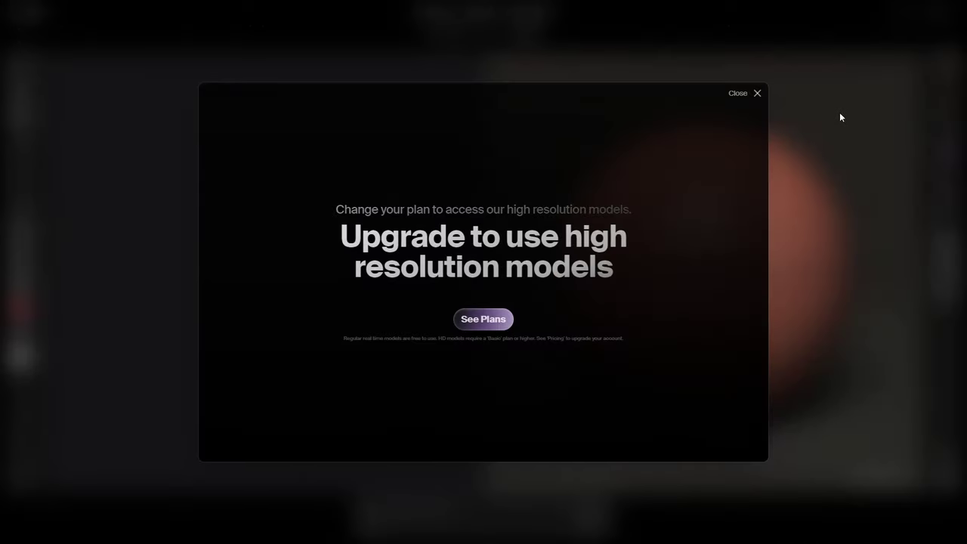
click(756, 94)
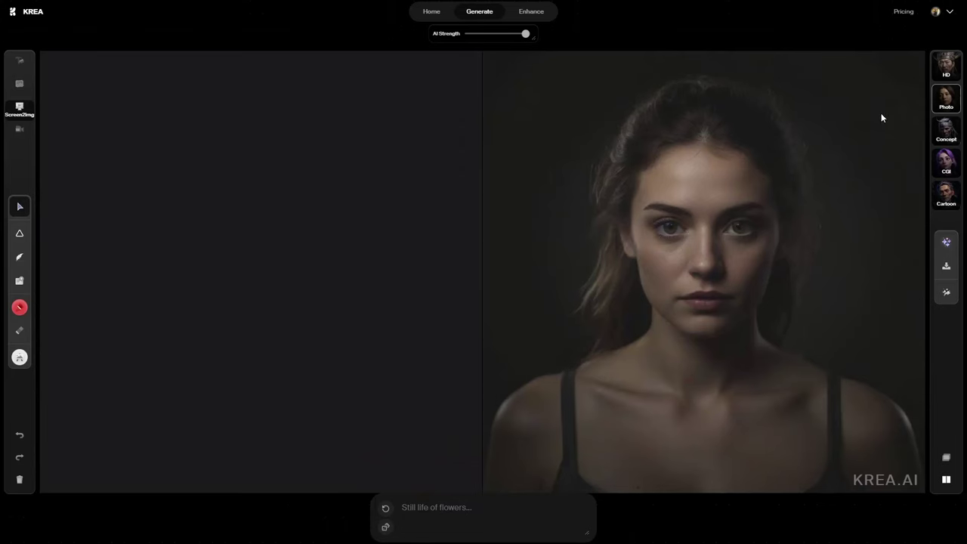
- Try the Photo, Concept, CGI and Cartoon styles in turn, and enhance the Cartoon image
click(946, 104)
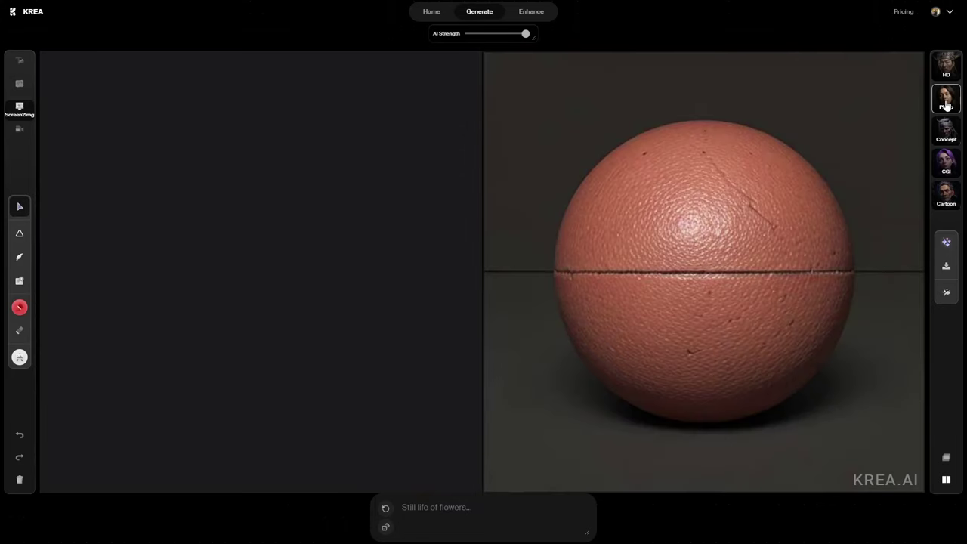
click(945, 136)
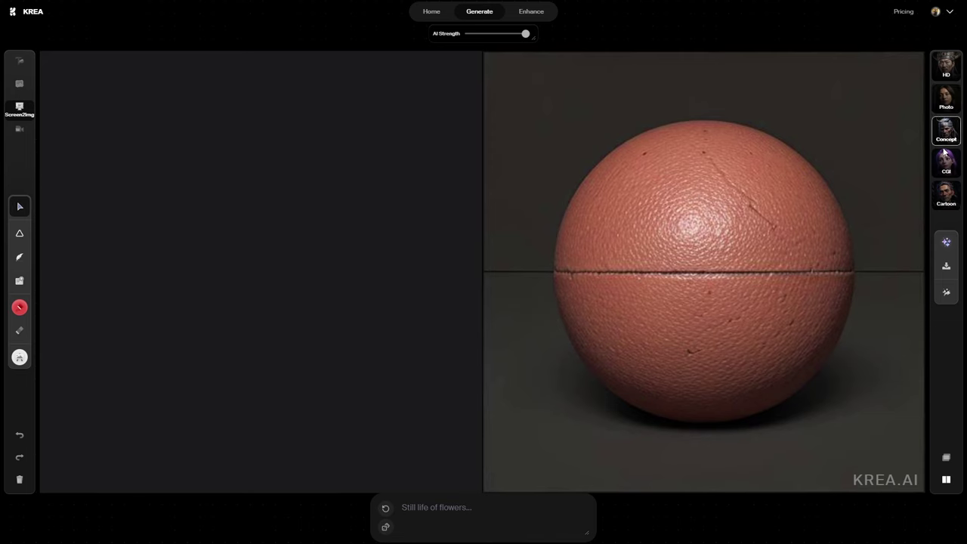
click(951, 165)
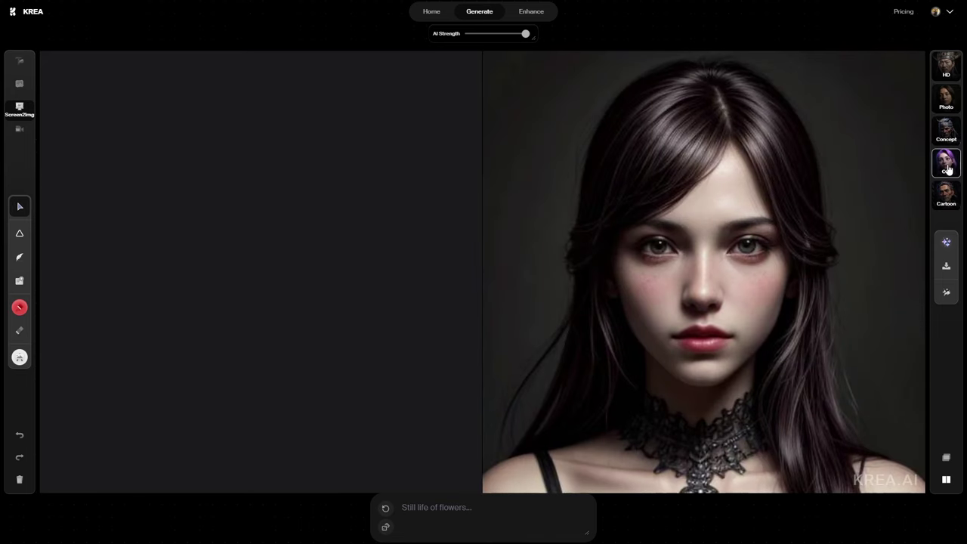
click(944, 206)
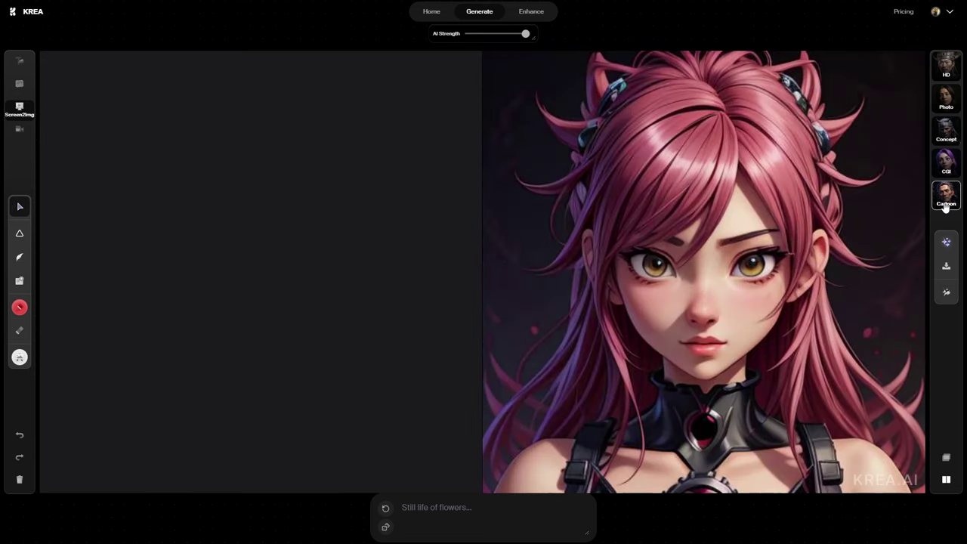
click(945, 243)
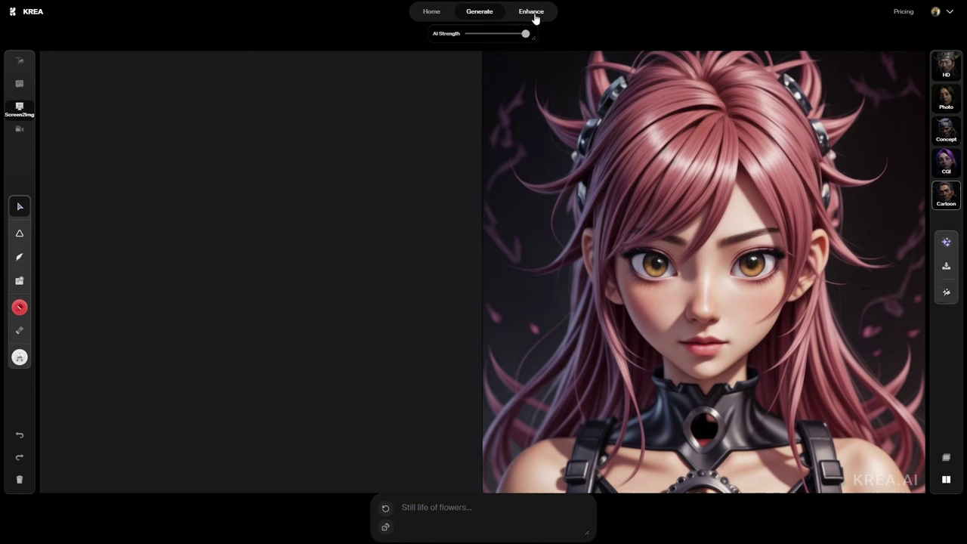
- Preview the result overlaid on the canvas and return to the side-by-side view
click(946, 463)
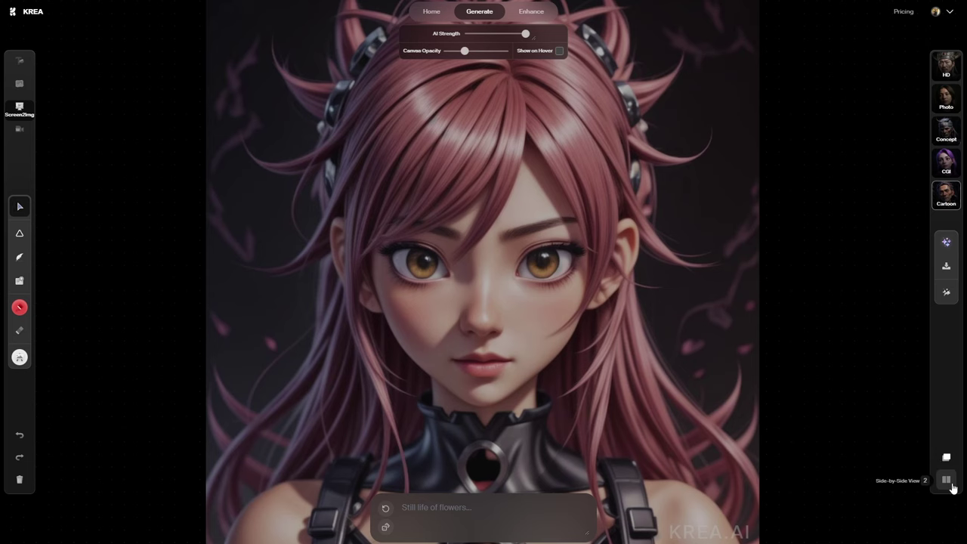
click(945, 480)
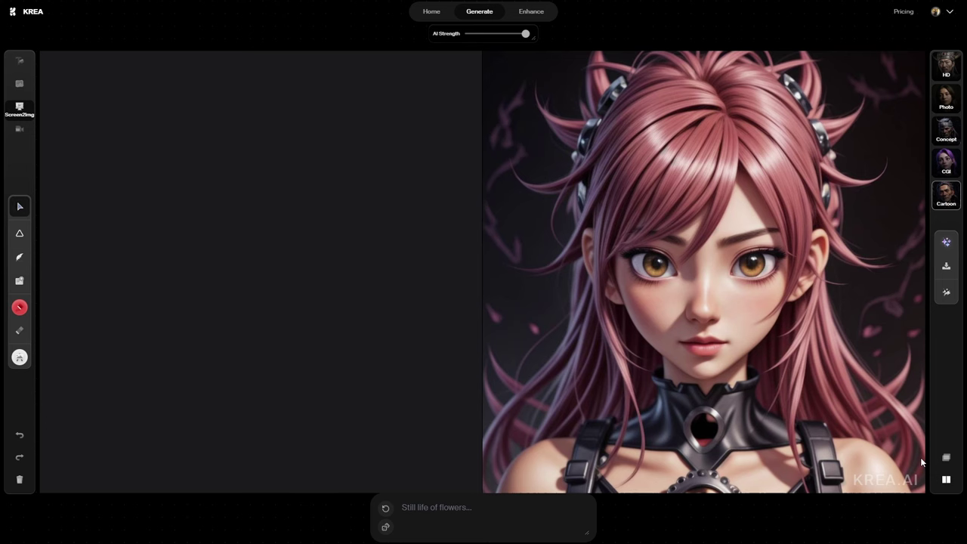
- Enter the prompt "A landscape with a mountain a a forest"
click(441, 507)
text(A lands)
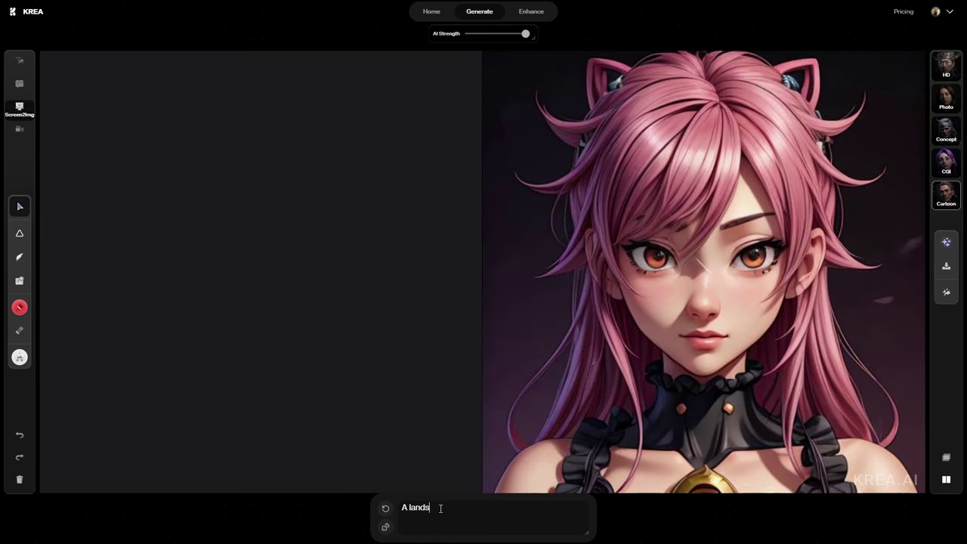
text(cape )
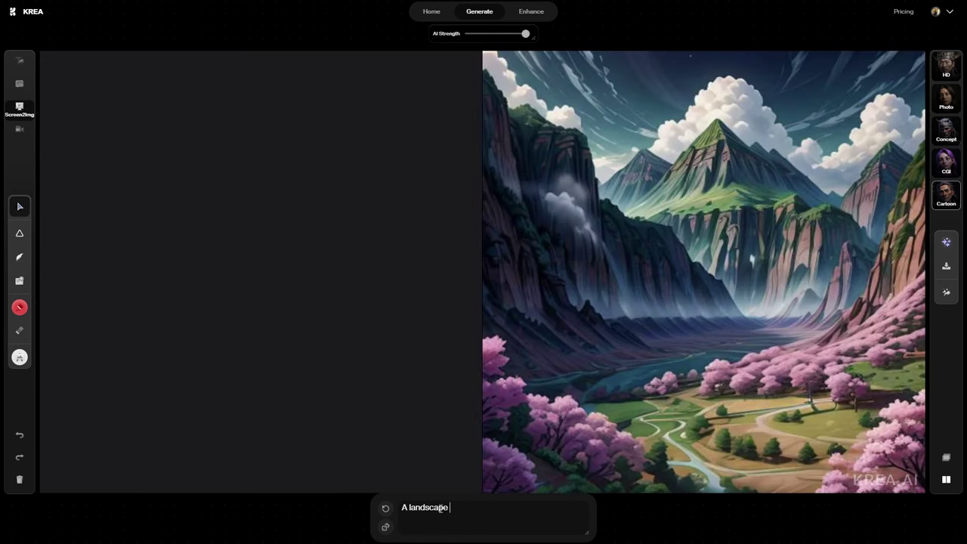
text(with a mou)
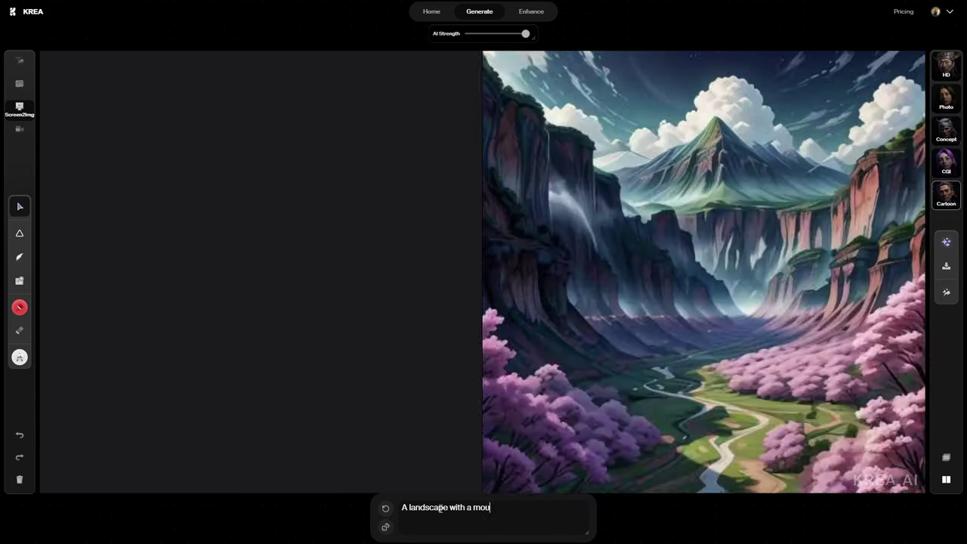
text(ntain)
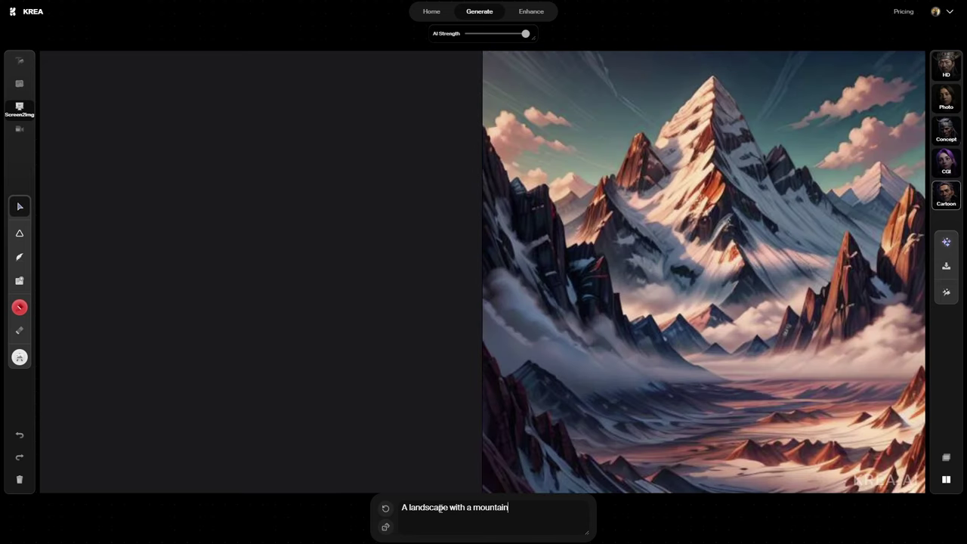
text( a a forest)
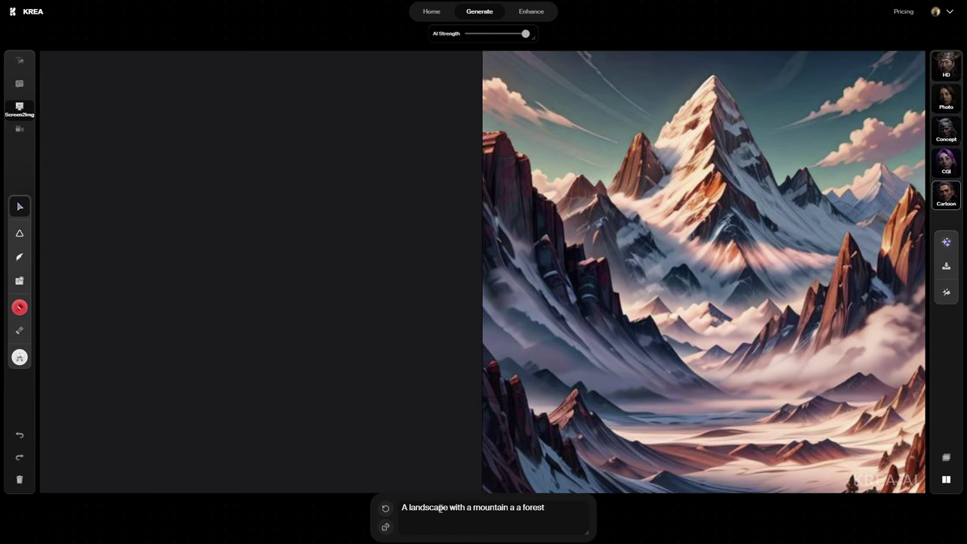
- Change the generation style to Photo and enhance the generated landscape
click(945, 96)
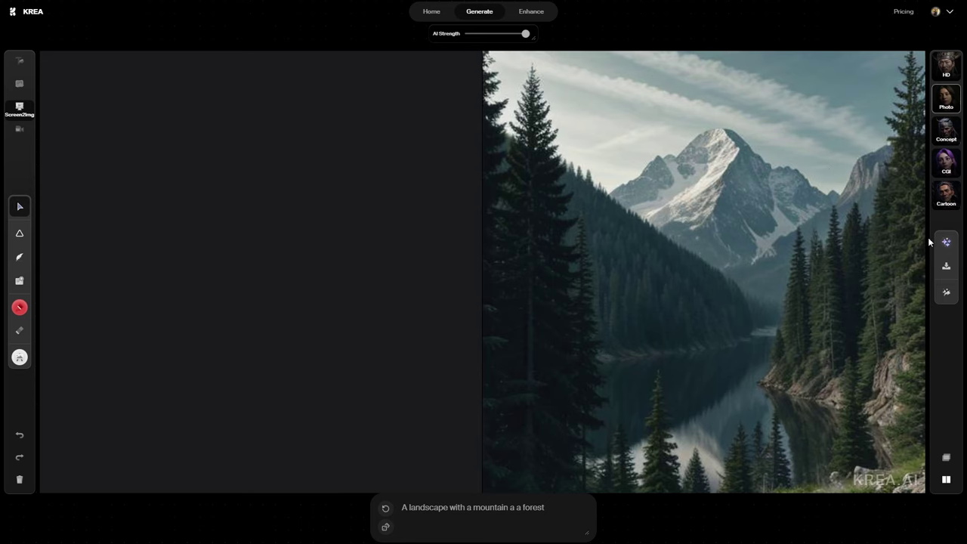
click(949, 250)
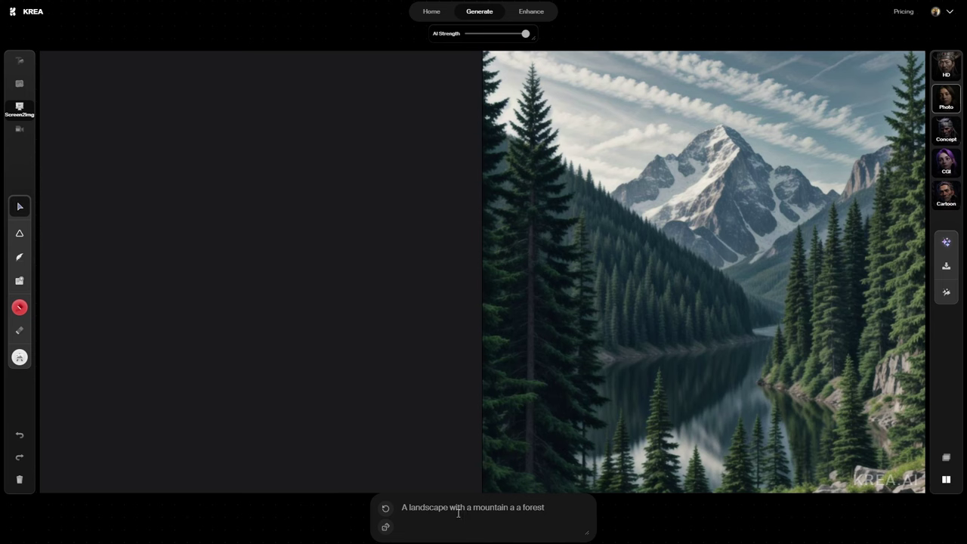
- Replace the prompt with "A sunset beach with a mountains in to the back"
triple_click(455, 507)
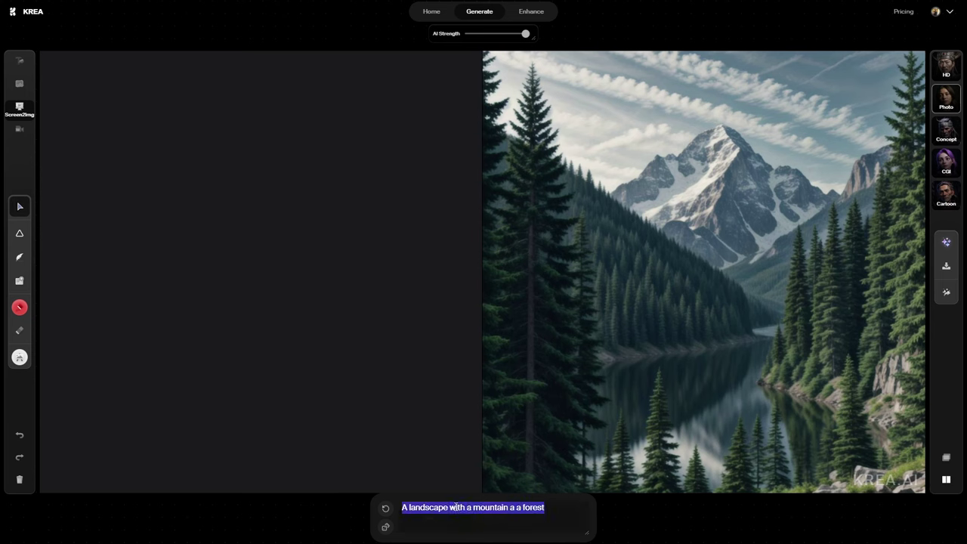
text(A)
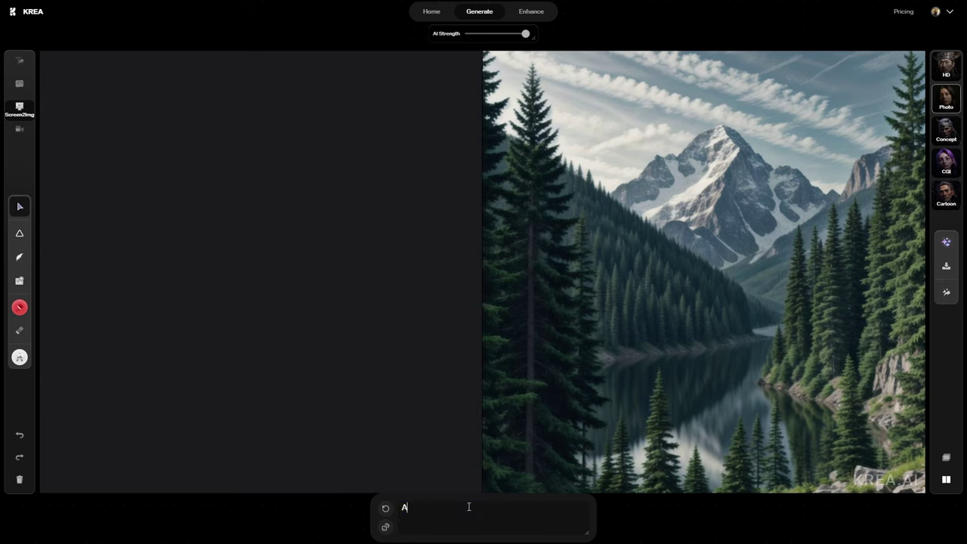
text( beach)
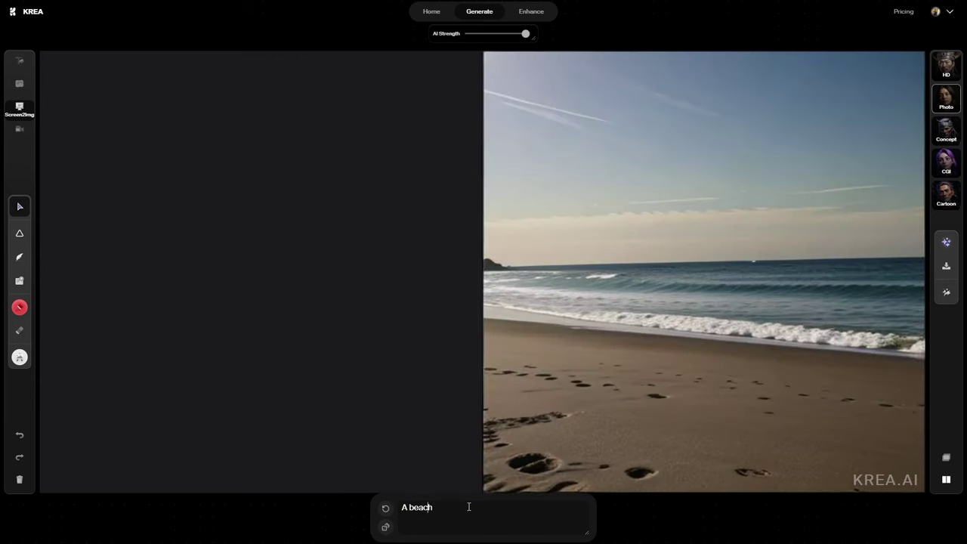
text(sunset )
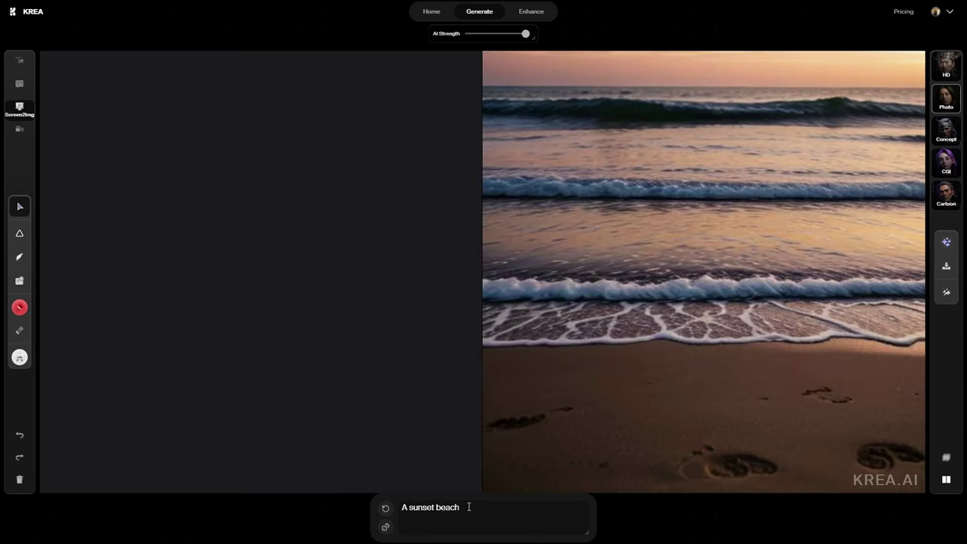
text( with)
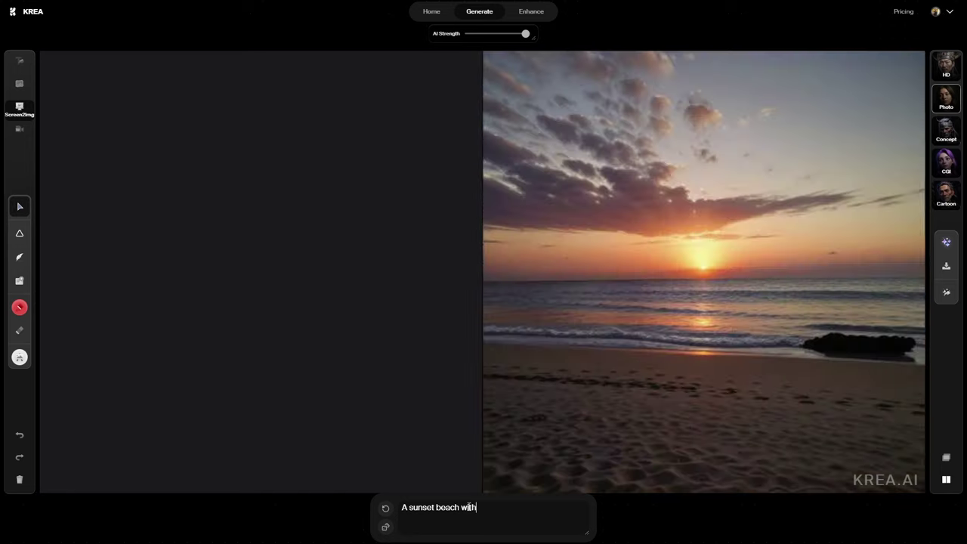
text( a mount)
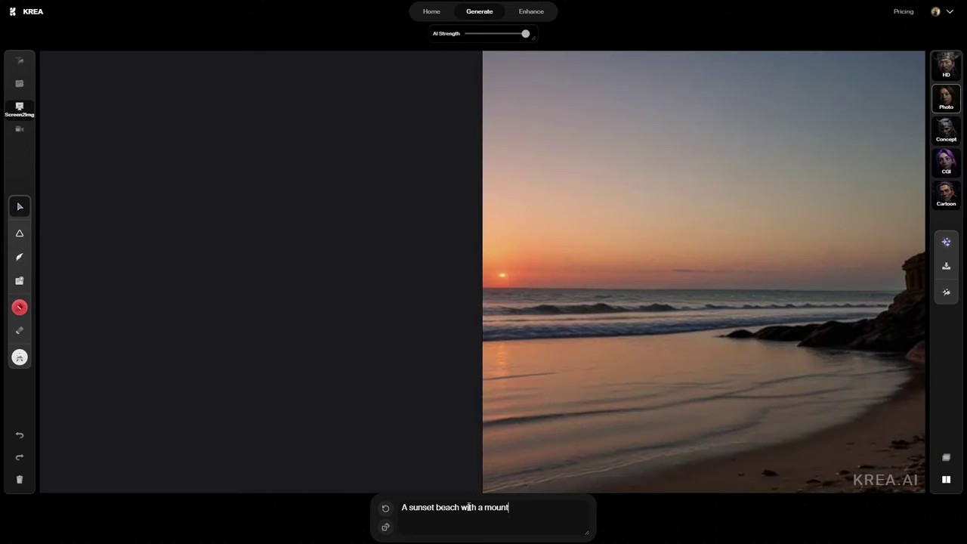
text(ains in to the)
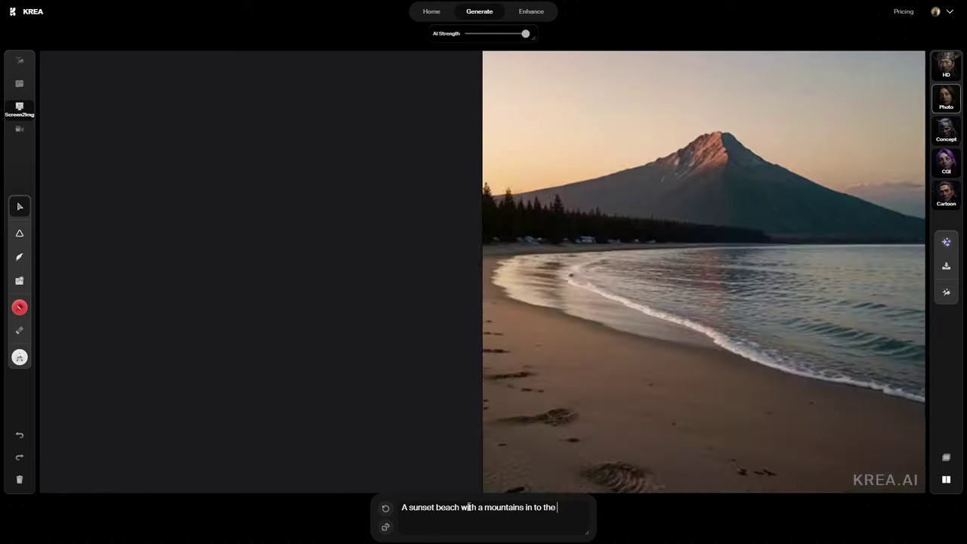
text( back)
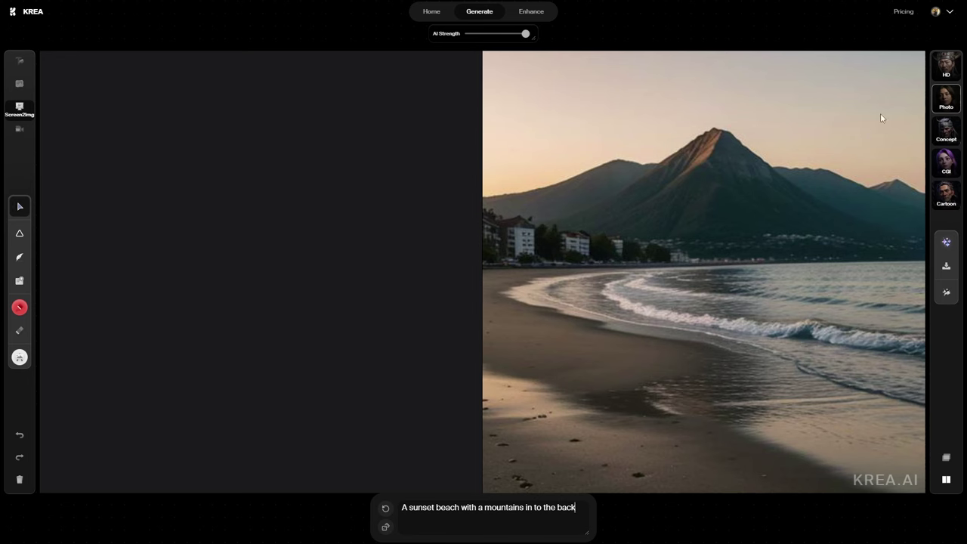
- Try the Concept, CGI and Cartoon styles on the beach image, return to Concept and enhance the result
click(948, 133)
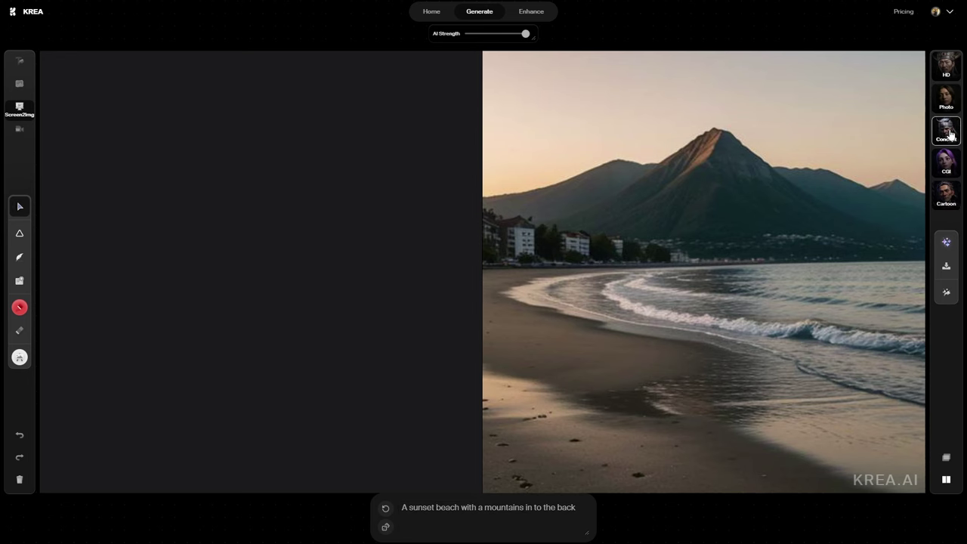
click(946, 161)
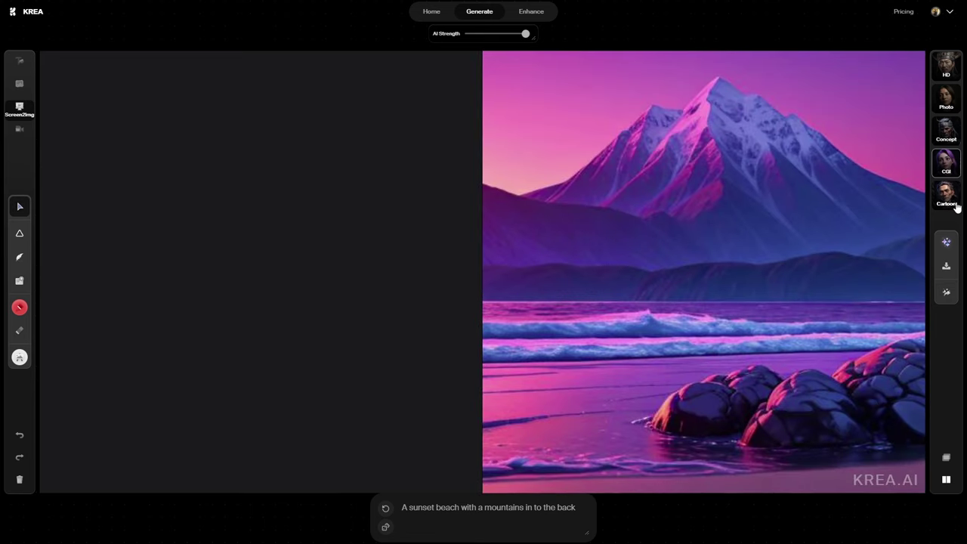
click(955, 205)
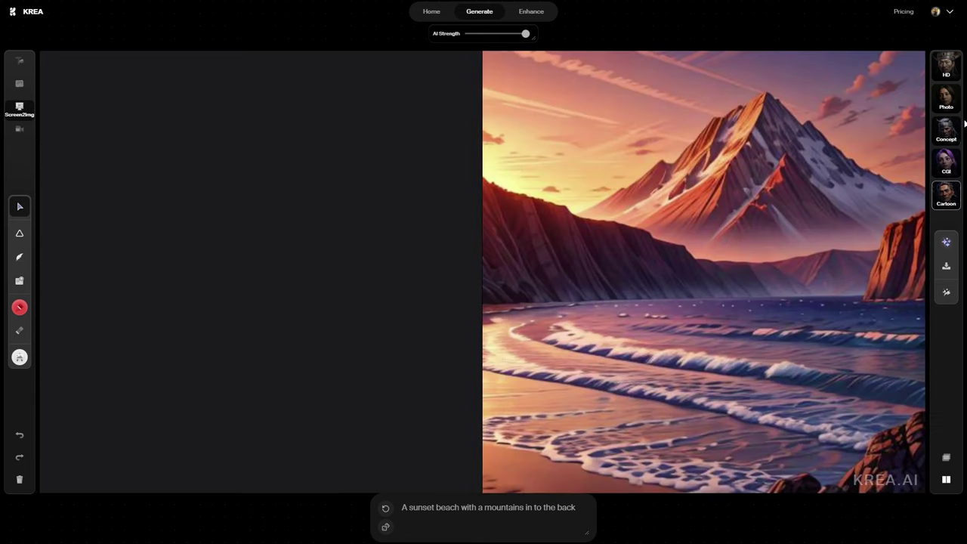
click(946, 130)
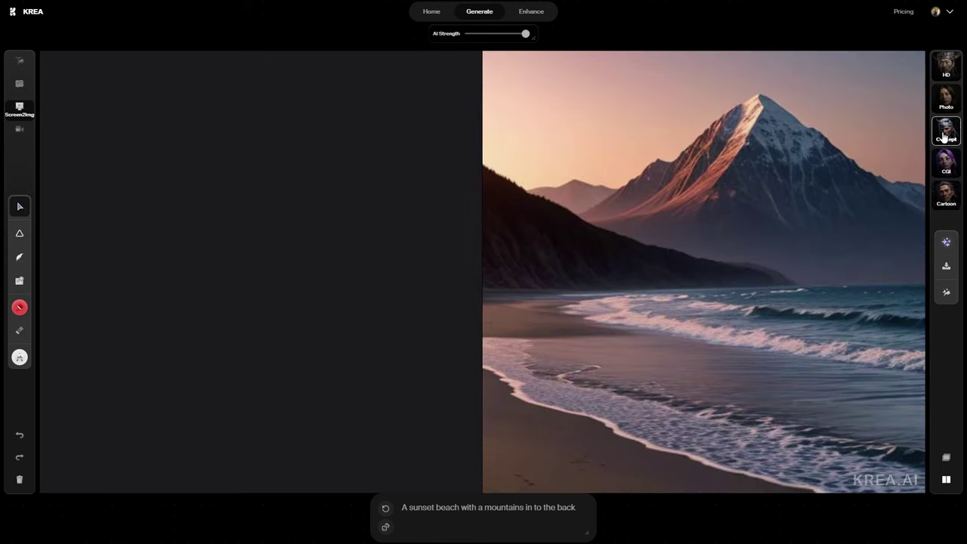
click(947, 246)
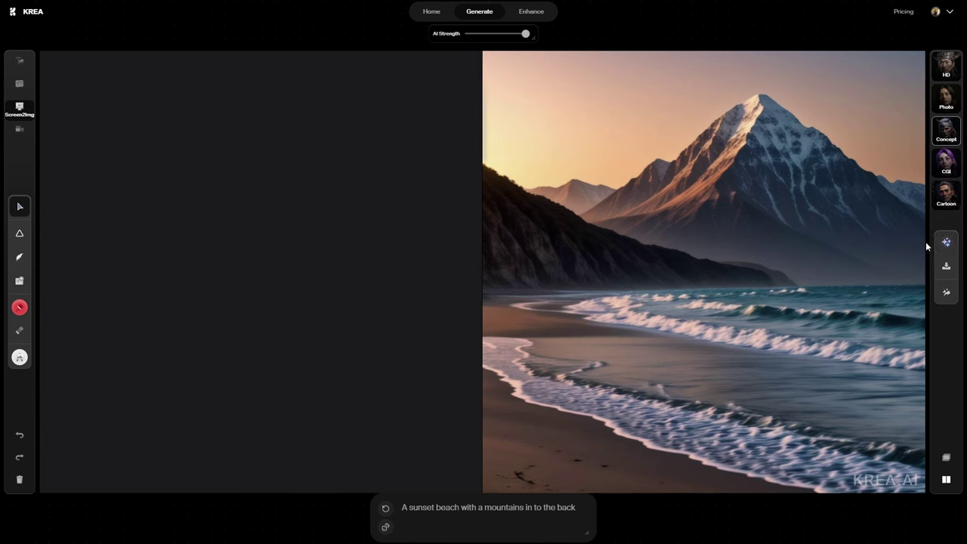
- Send the beach image to Enhance, show its settings and examine the enhancement presets, including Default and Flat Sharp
click(945, 297)
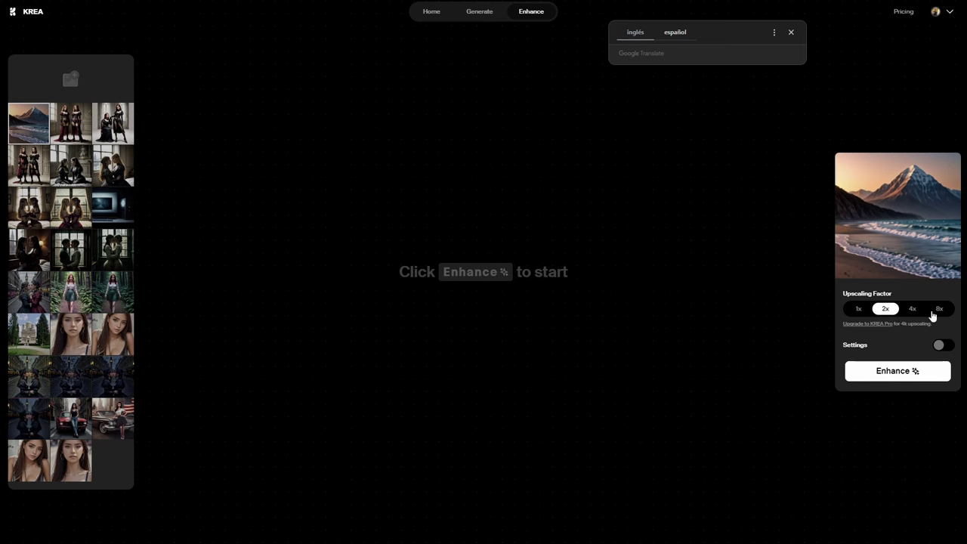
click(941, 346)
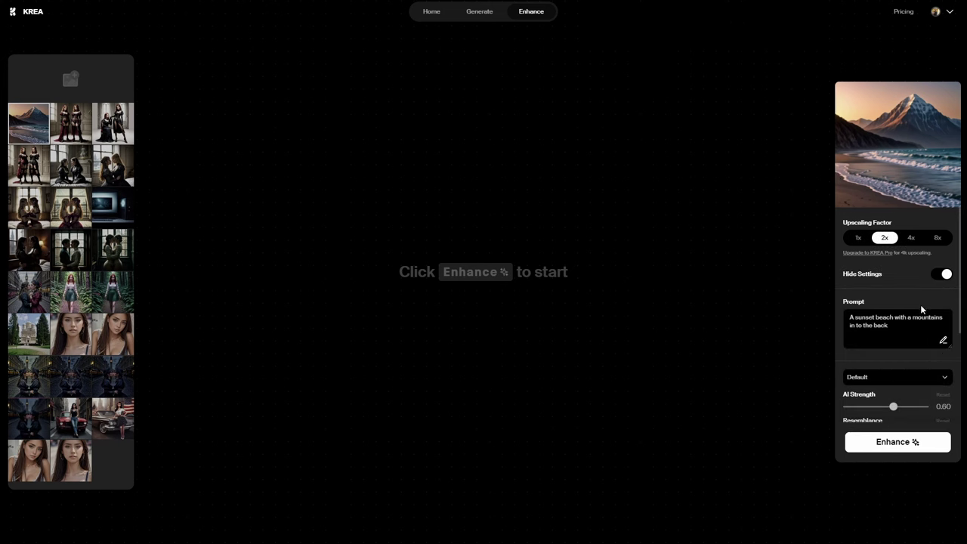
click(930, 378)
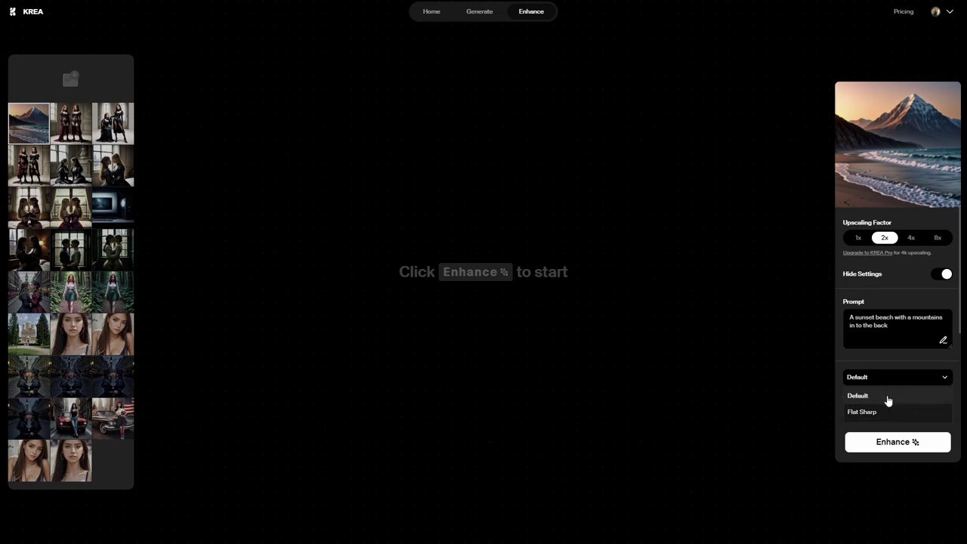
click(944, 381)
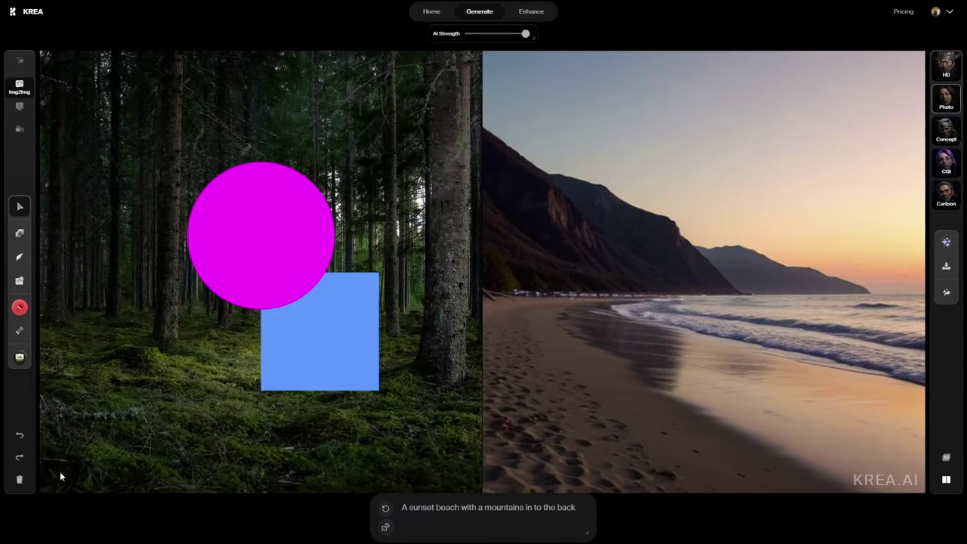
- Clear the Img2Img canvas and add a large triangle, turned upside down and moved to the canvas's upper edge
click(19, 479)
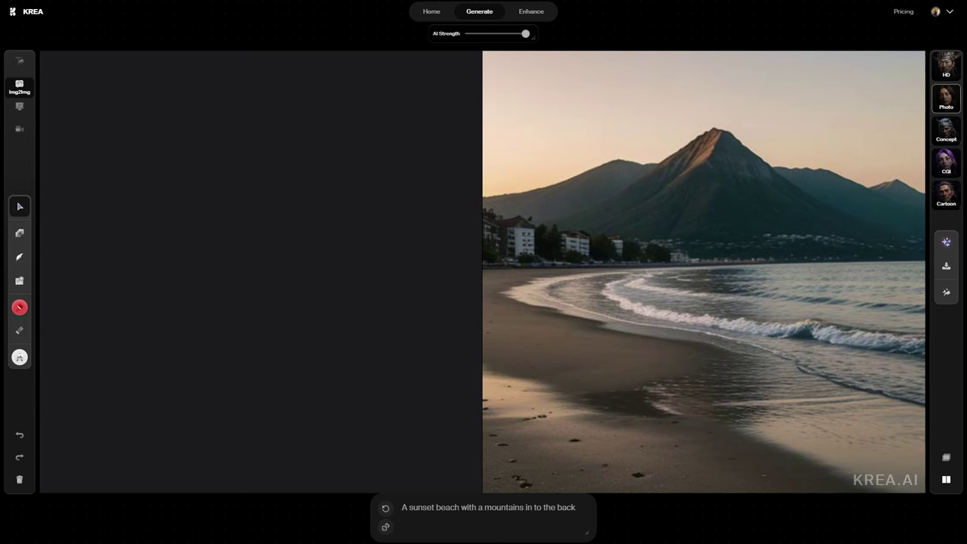
click(21, 235)
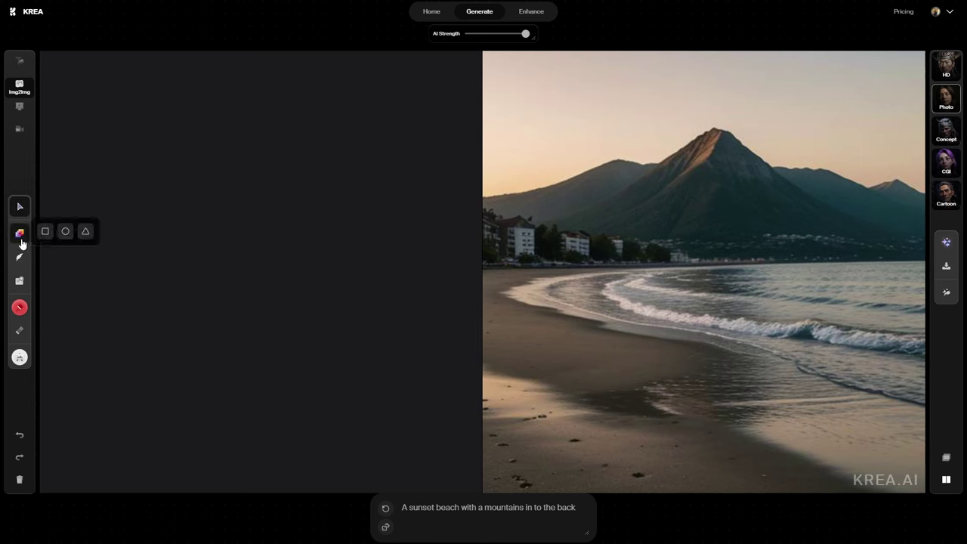
click(84, 229)
drag(150, 107, 405, 370)
drag(333, 326, 243, 436)
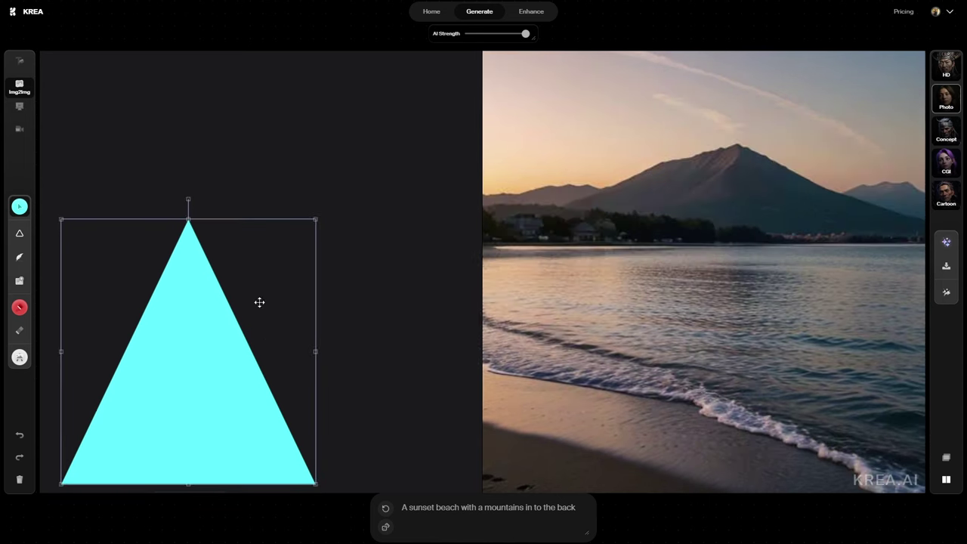
drag(188, 199, 190, 472)
drag(173, 367, 252, 115)
click(355, 333)
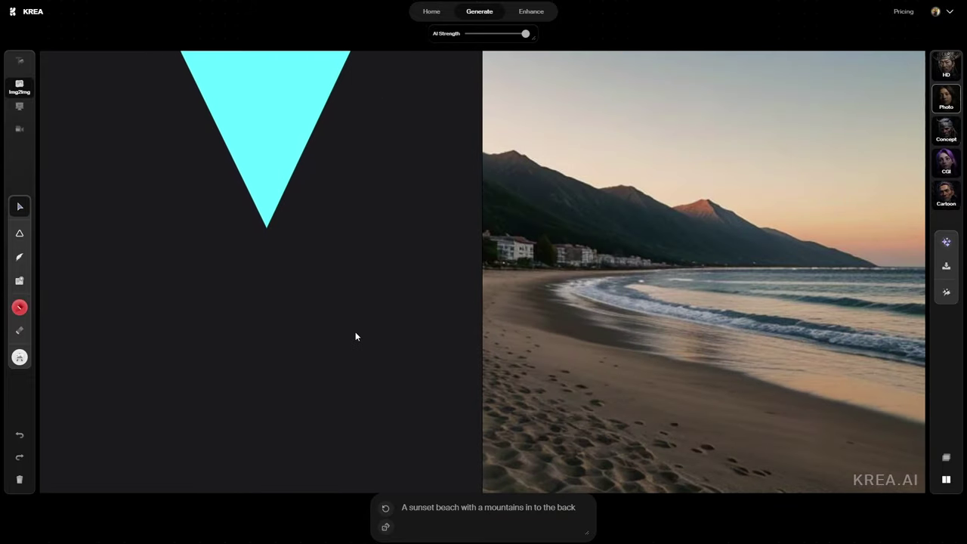
- Add two small upright triangles, one near each lower corner of the canvas
click(19, 232)
click(85, 231)
drag(81, 349, 180, 453)
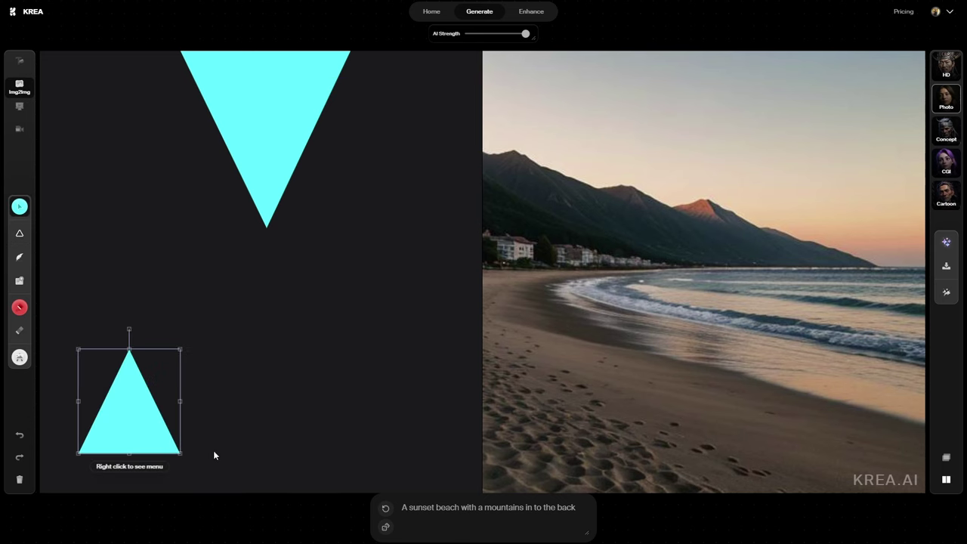
drag(129, 412, 109, 434)
click(20, 206)
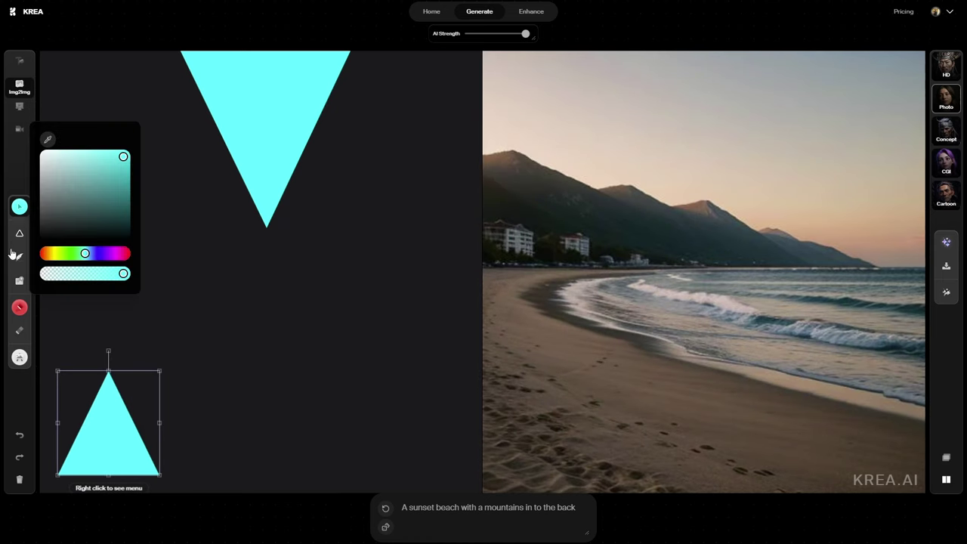
click(19, 234)
click(85, 231)
mouse_move(164, 370)
mouse_down()
mouse_move(270, 471)
mouse_move(313, 461)
mouse_move(426, 469)
mouse_move(431, 460)
mouse_up()
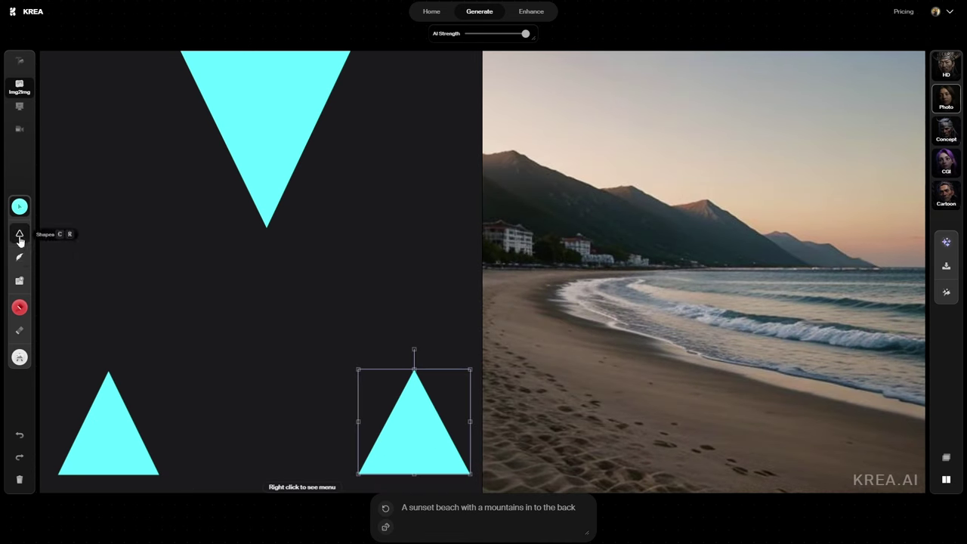
- Add a circle to the right of the large inverted triangle and shift it fully inside the canvas
click(20, 233)
click(65, 232)
mouse_move(370, 132)
mouse_down()
mouse_move(457, 244)
mouse_move(484, 256)
mouse_up()
drag(433, 190, 421, 224)
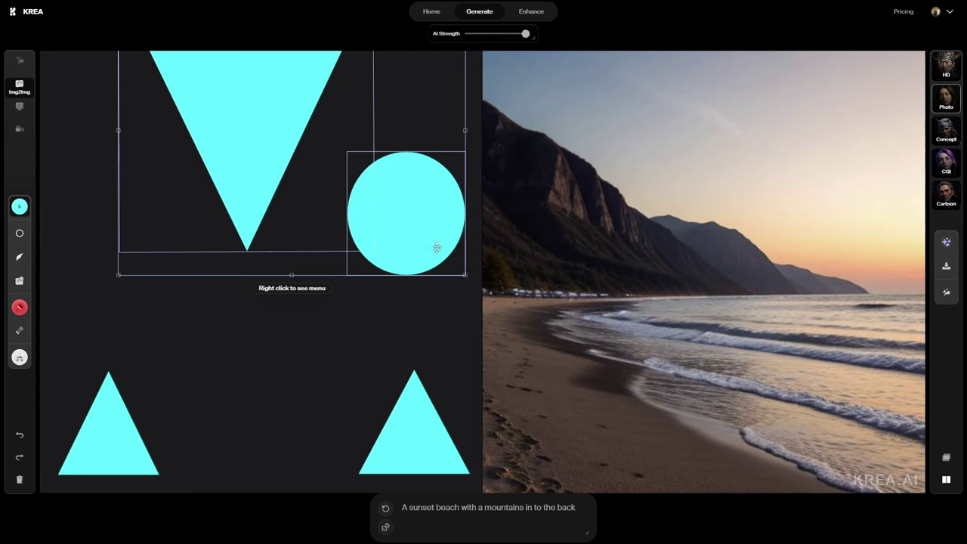
- Lower the AI Strength to 0.66 and clear all shapes from the canvas
mouse_move(526, 36)
drag(526, 36, 508, 43)
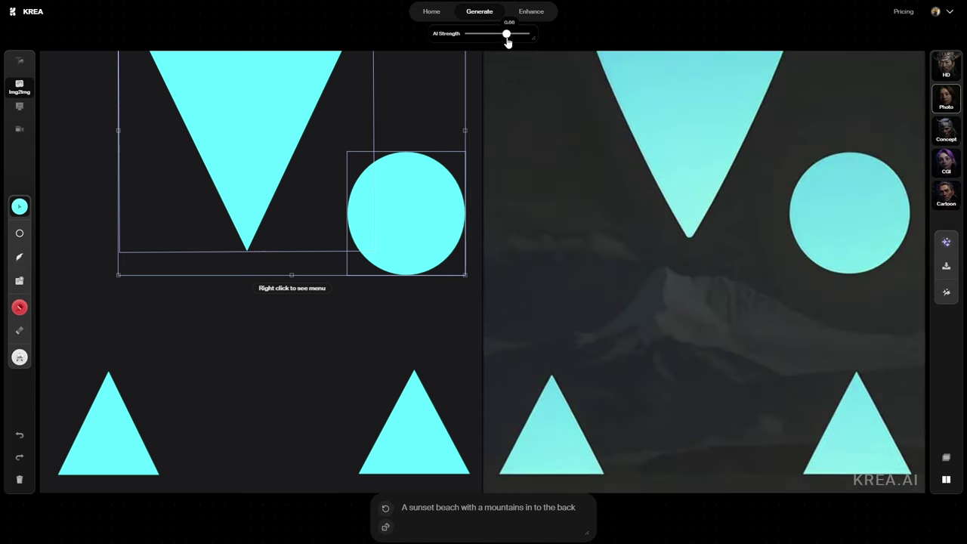
click(21, 480)
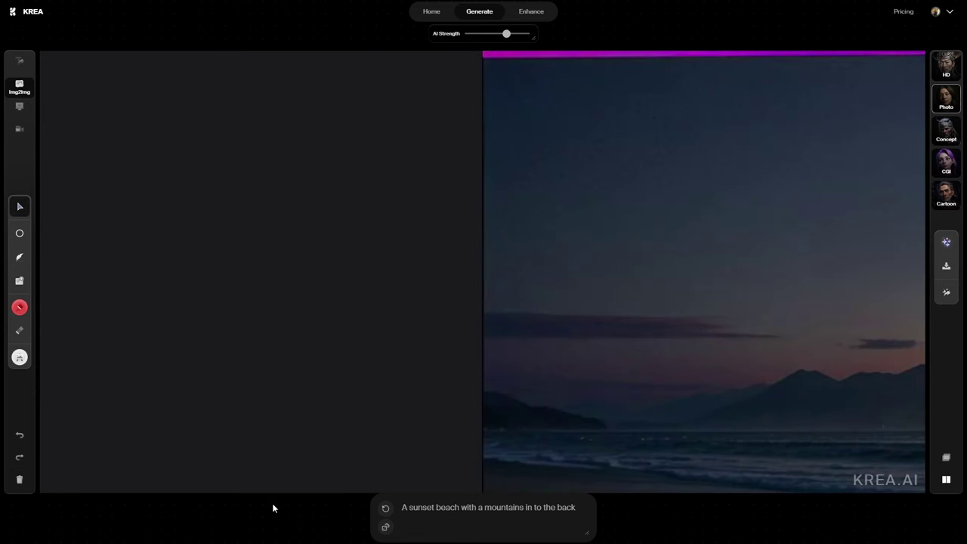
- Try a lower AI Strength, switch the style to Concept and raise the strength back to about two thirds
drag(499, 35, 484, 34)
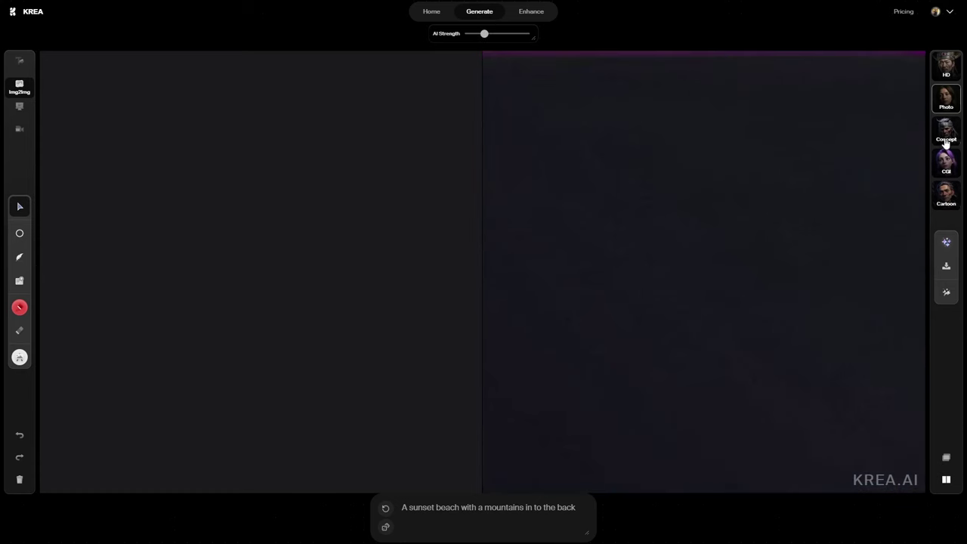
click(945, 133)
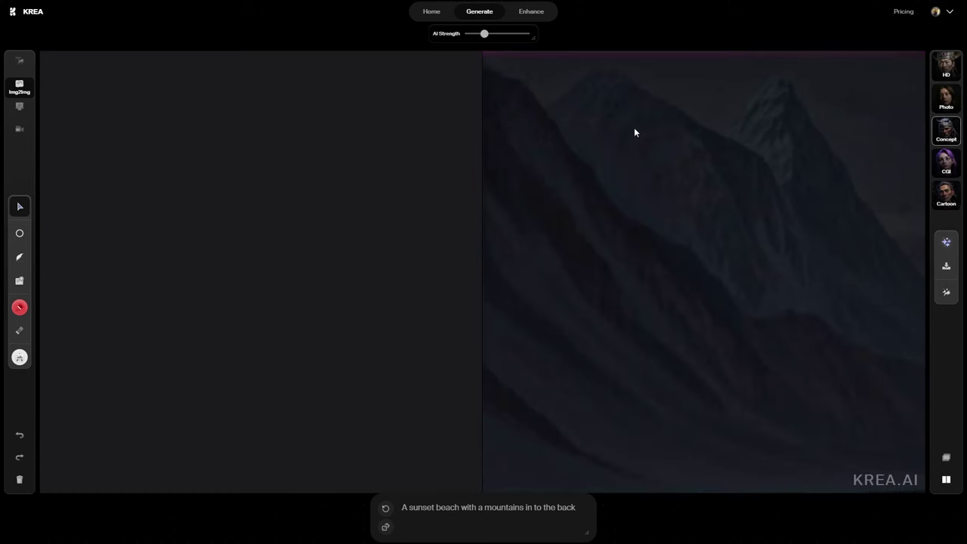
drag(484, 34, 490, 34)
drag(492, 36, 507, 34)
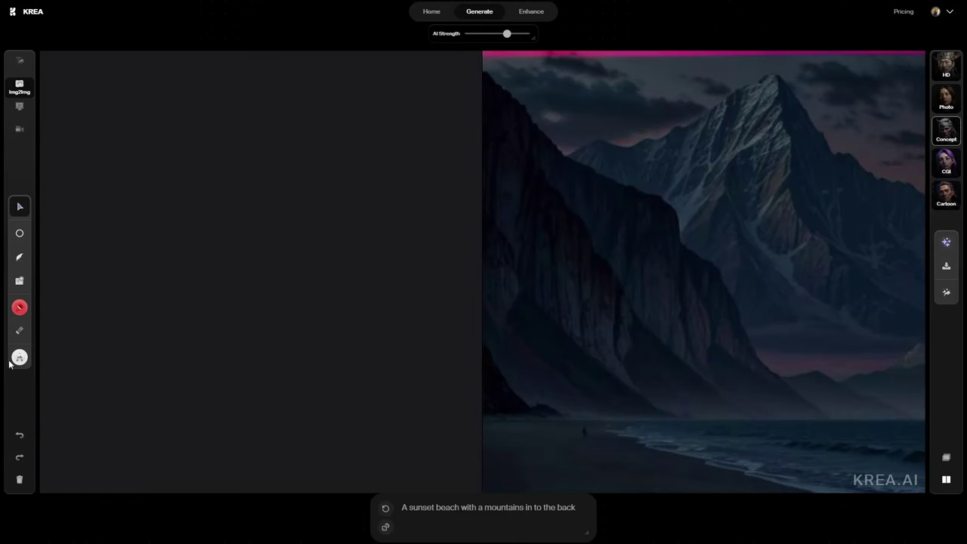
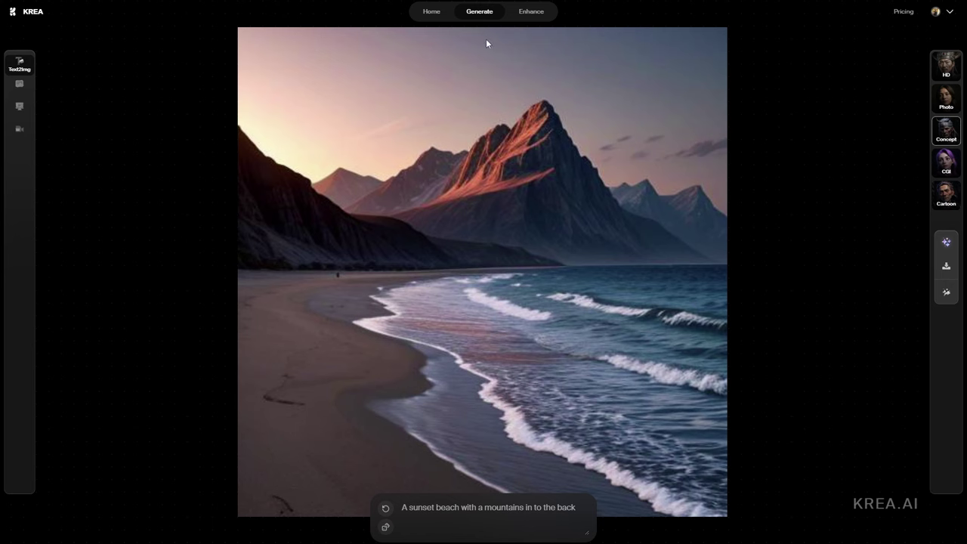
- Switch to image-to-image generation and set the canvas background to the green leaf photo from the texture collection
click(19, 84)
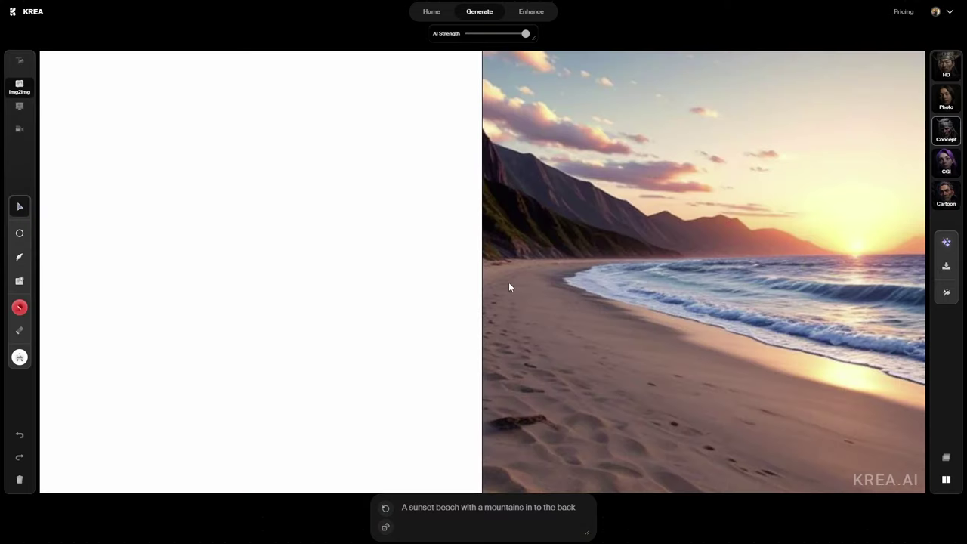
click(20, 357)
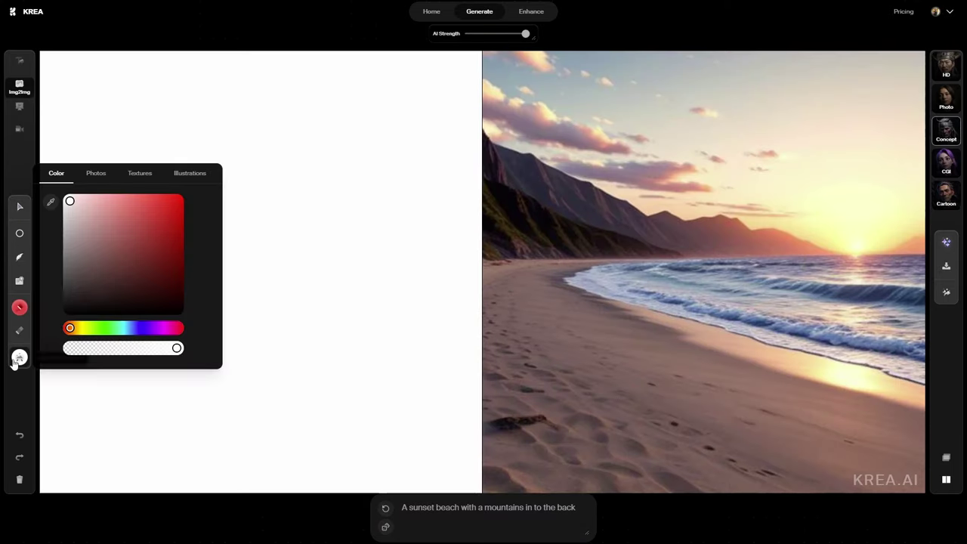
click(136, 175)
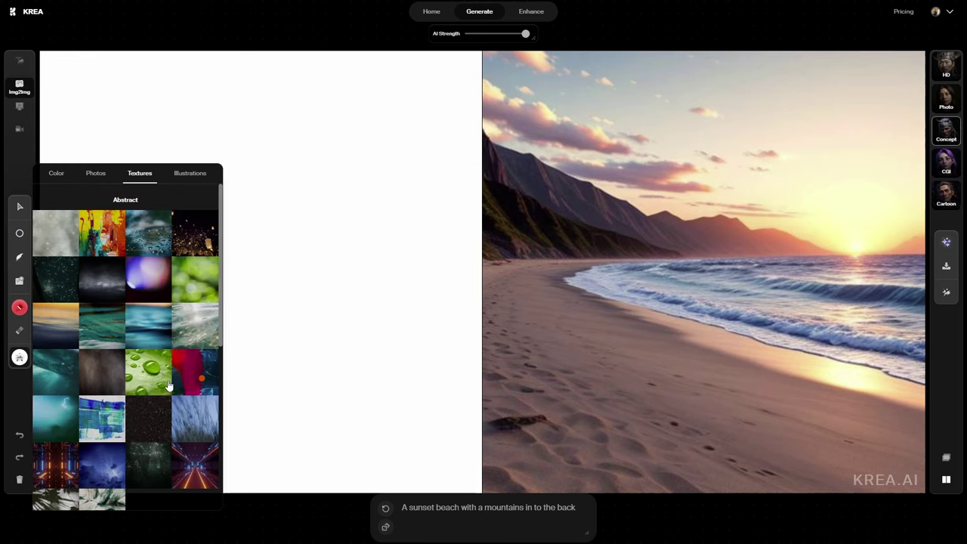
scroll(167, 382, down, 3)
scroll(168, 382, down, 1)
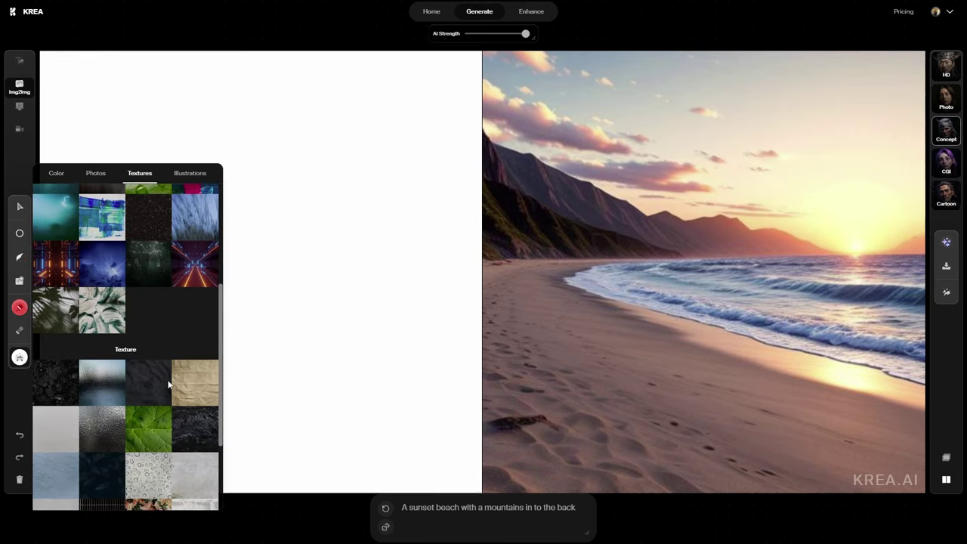
click(140, 430)
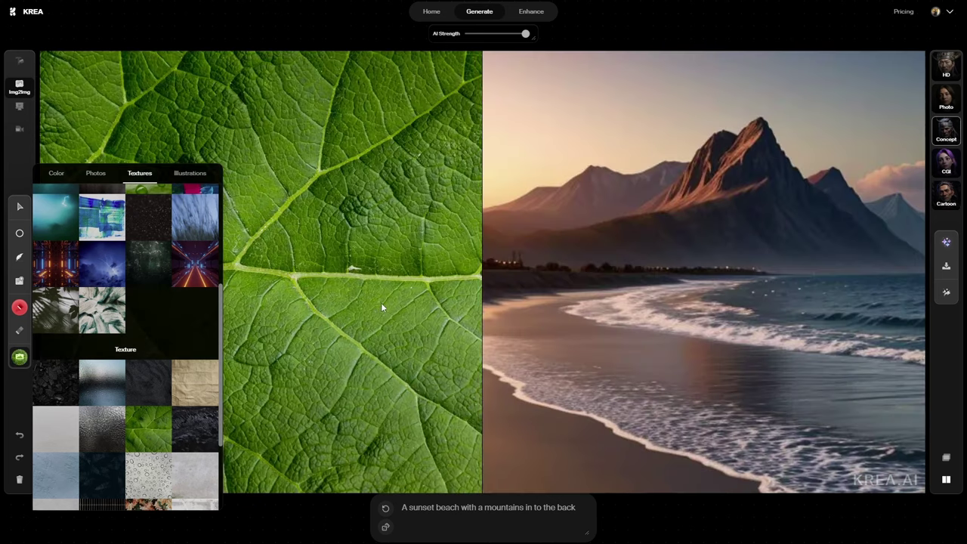
click(406, 278)
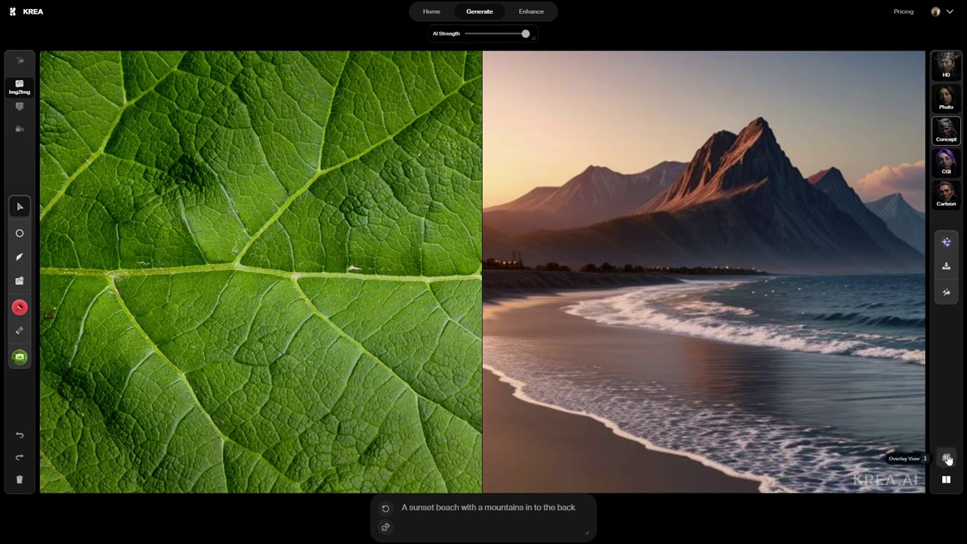
- Enhance the generated beach image at 2x with AI Strength 0.99 and compare the result with the original
click(946, 294)
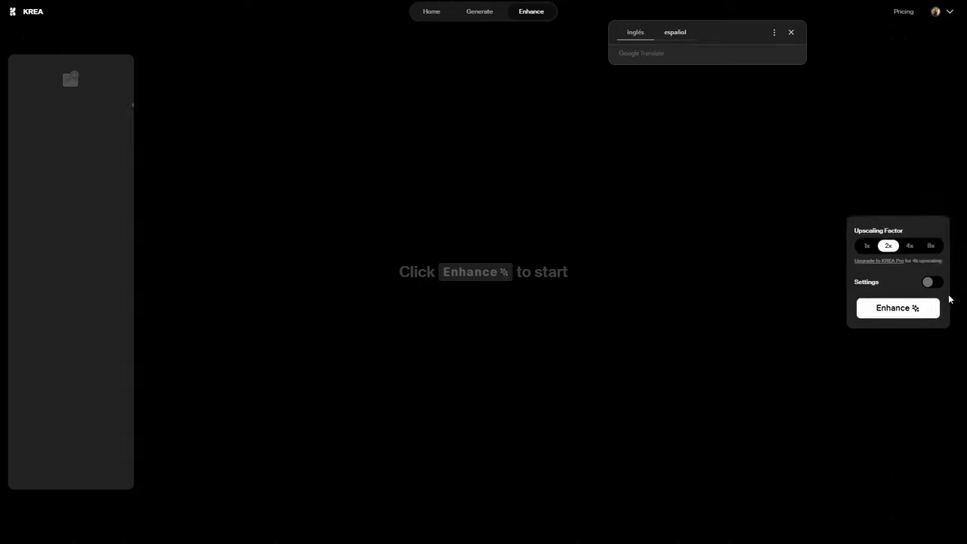
click(791, 32)
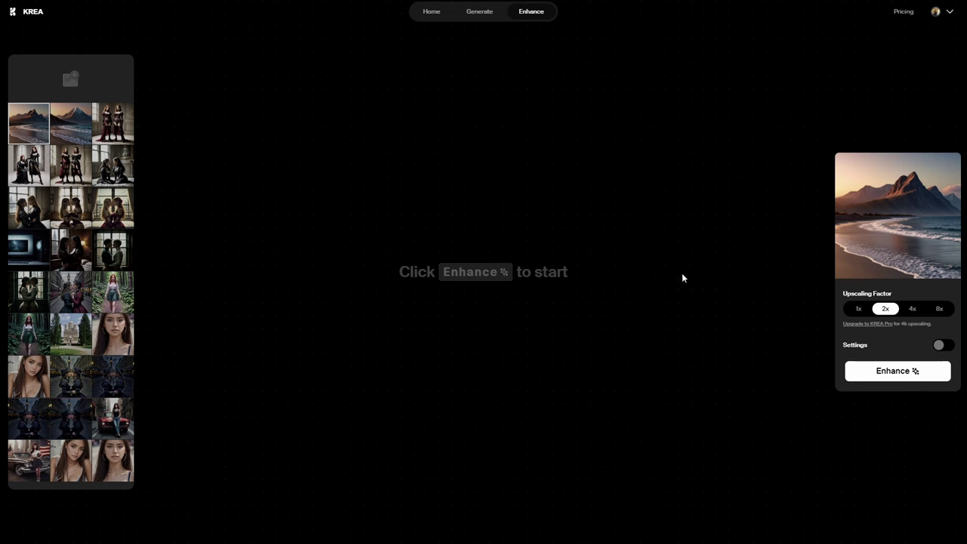
click(940, 347)
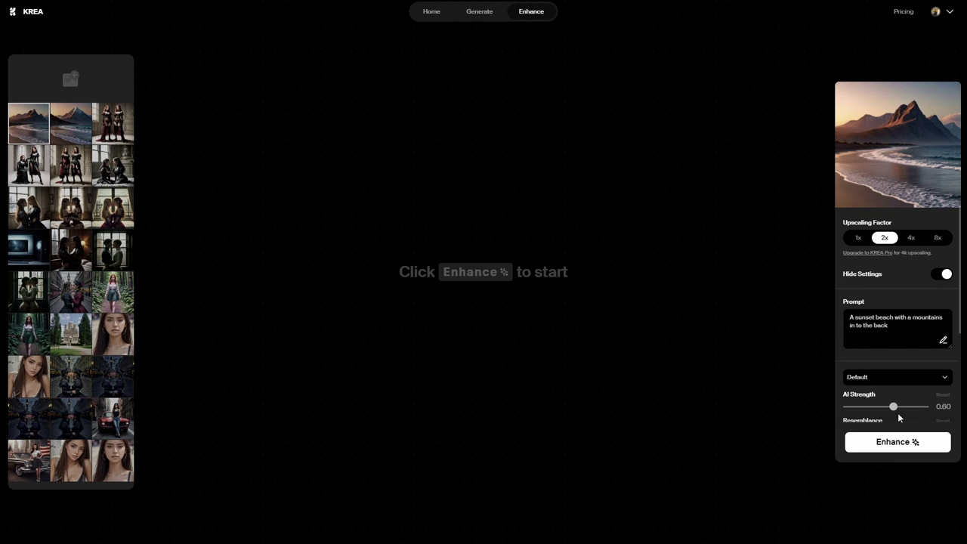
drag(894, 408, 941, 418)
click(894, 448)
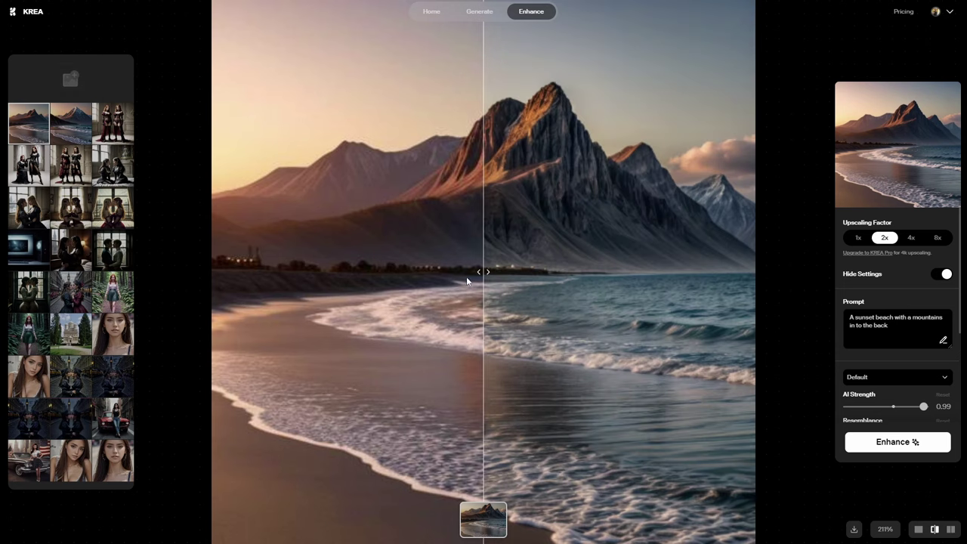
drag(484, 276, 251, 309)
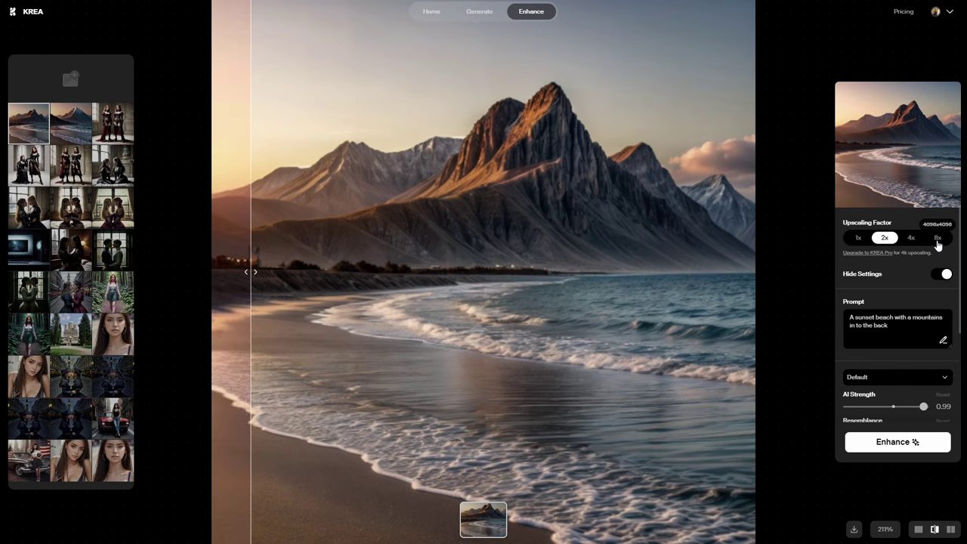
- Check the enhancement preset options without changing the Default preset, and turn on Color Correction
click(943, 275)
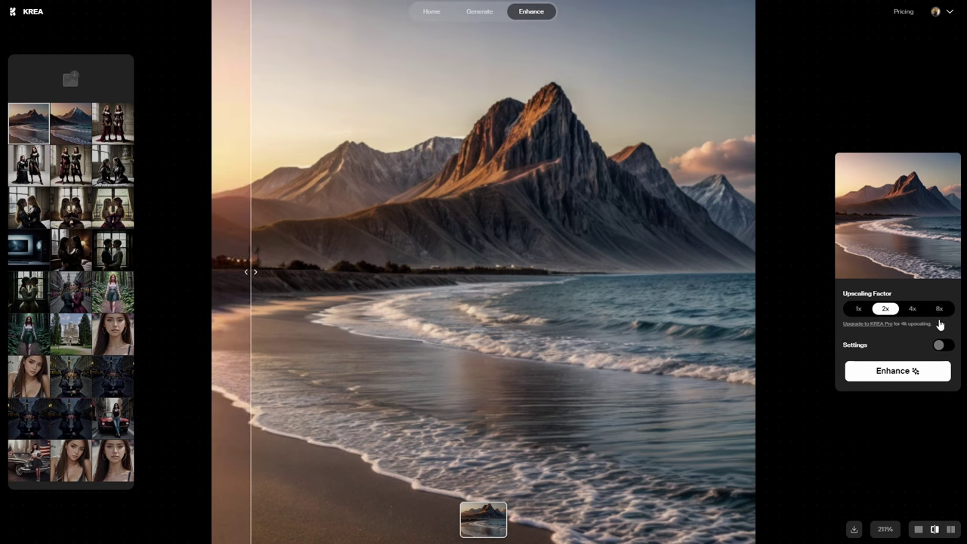
click(943, 346)
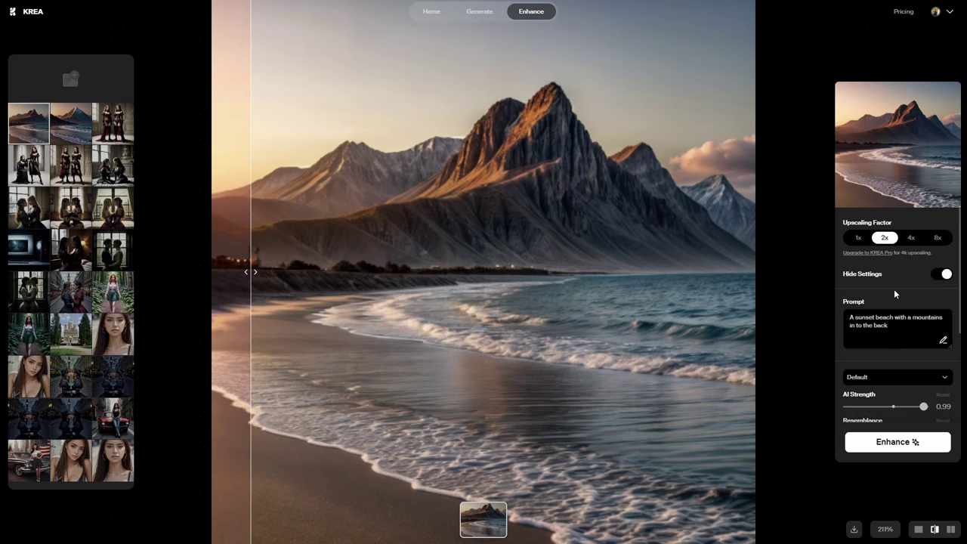
click(926, 381)
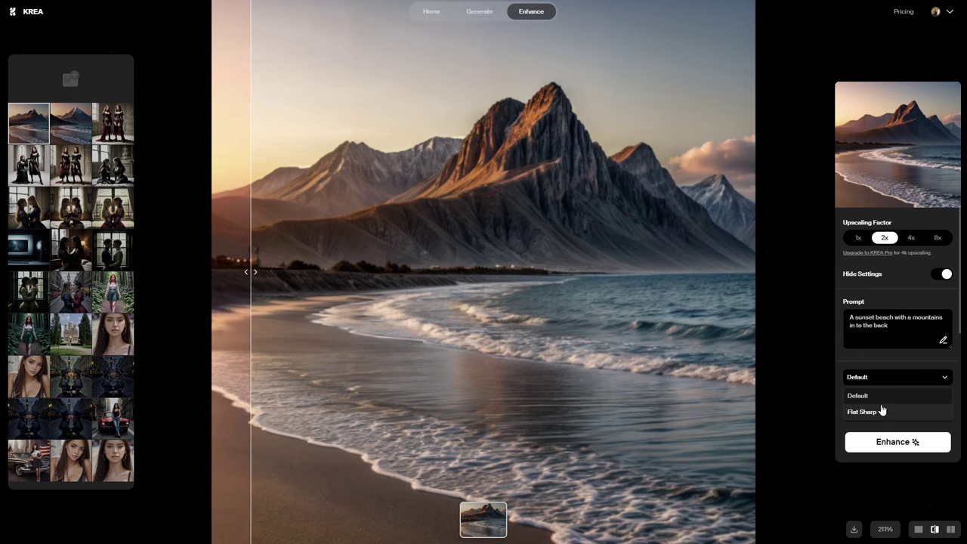
click(903, 381)
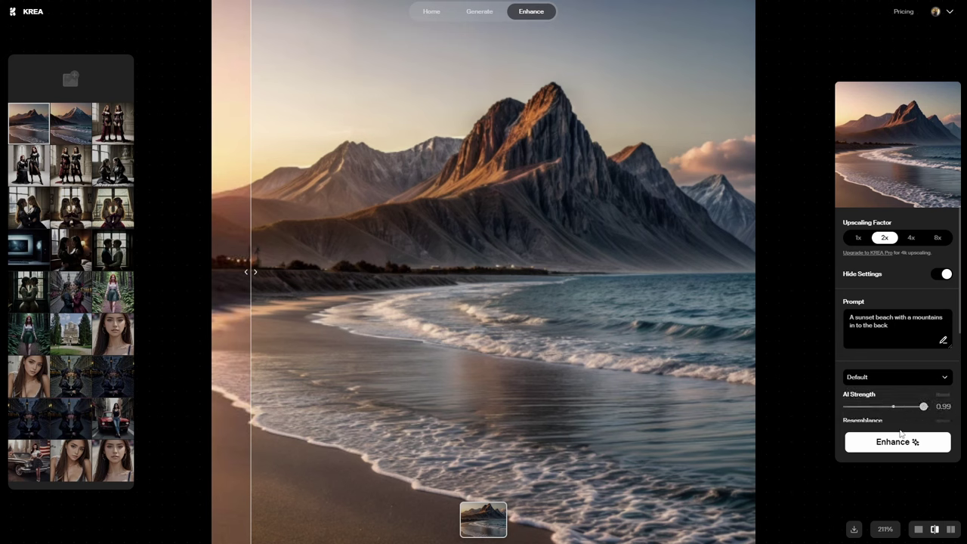
scroll(901, 399, down, 2)
scroll(880, 312, down, 1)
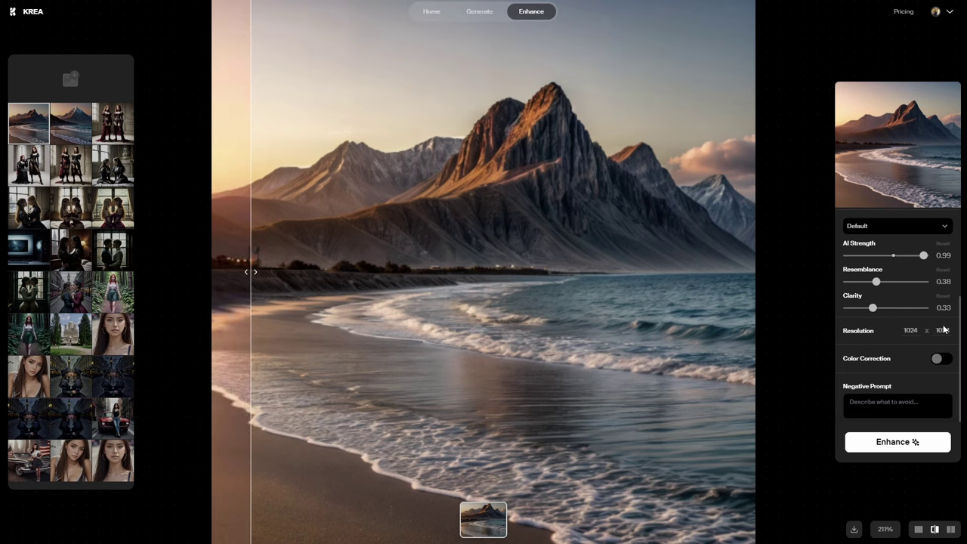
click(933, 361)
- Compare the original and enhanced beach images in the single, side-by-side and sliding split views
click(878, 529)
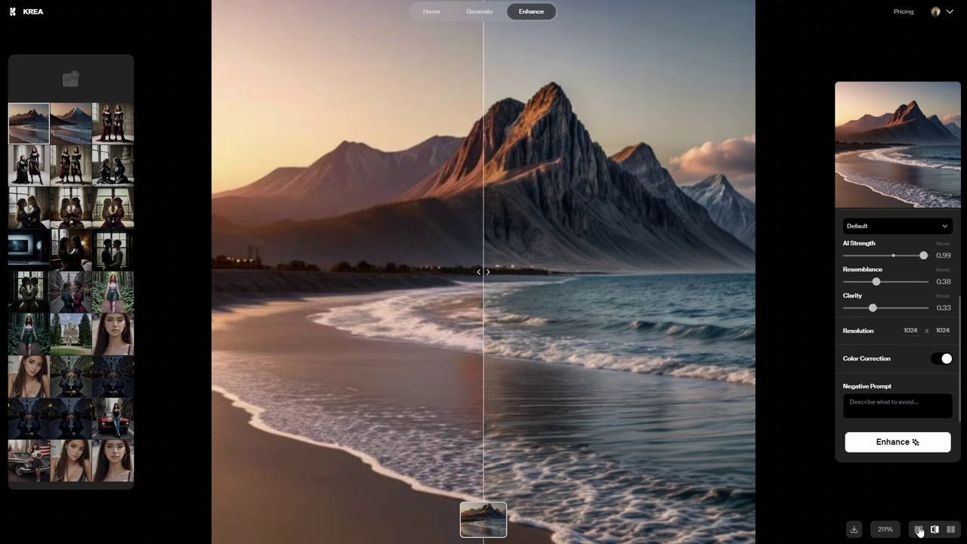
click(918, 529)
click(934, 530)
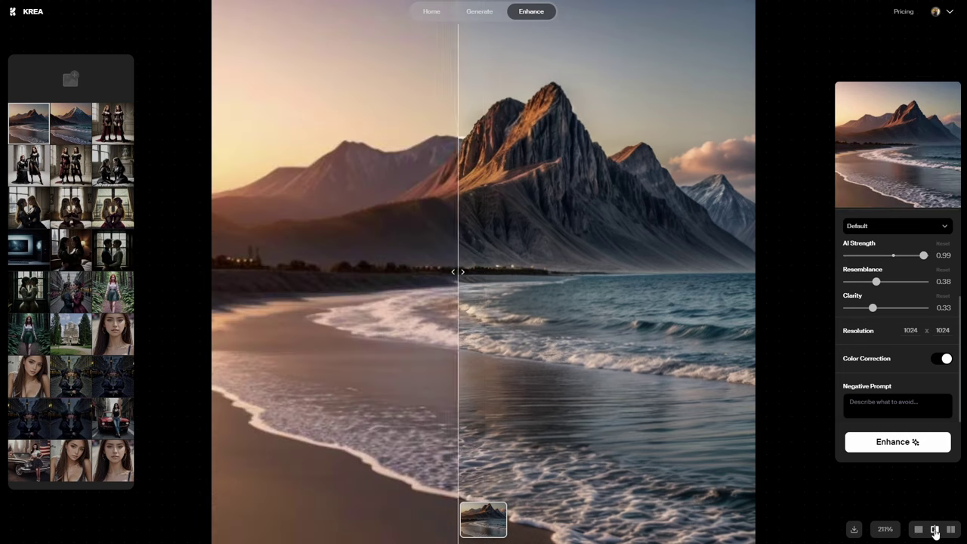
click(951, 529)
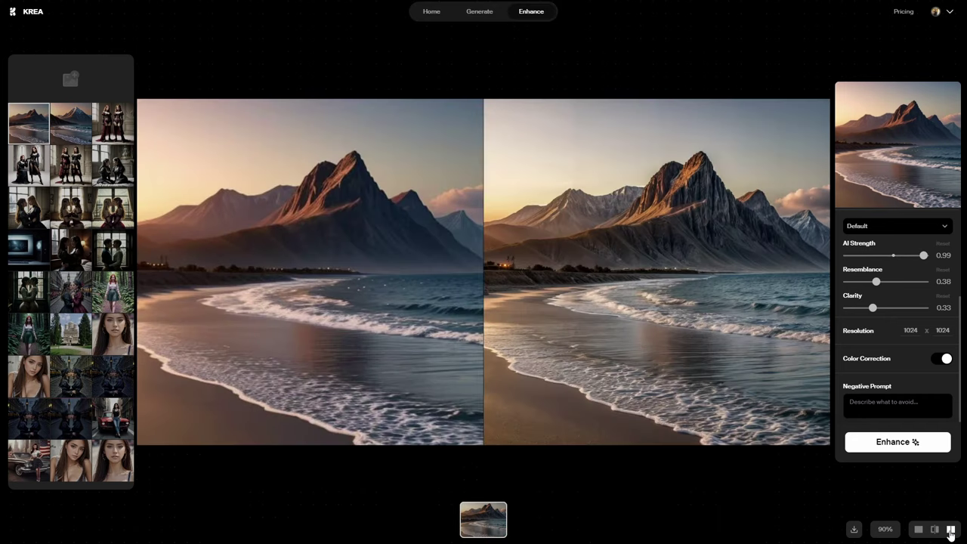
click(930, 532)
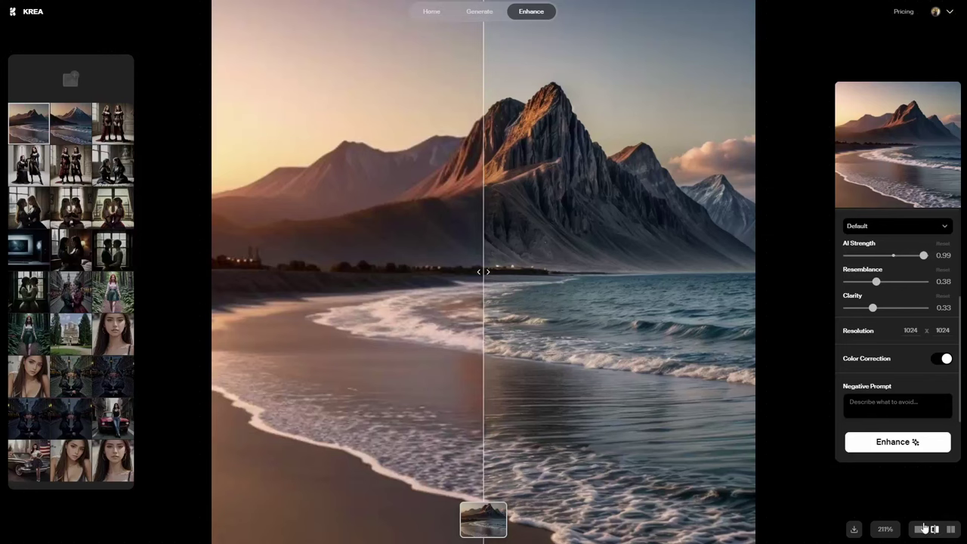
drag(489, 270, 396, 272)
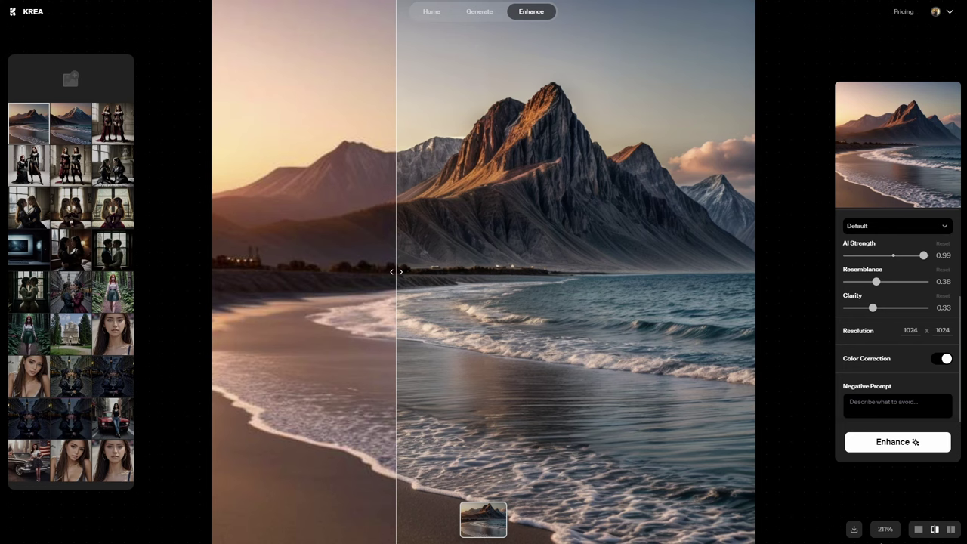
- Return to the image generator by way of the home page and clear everything from the canvas
click(431, 12)
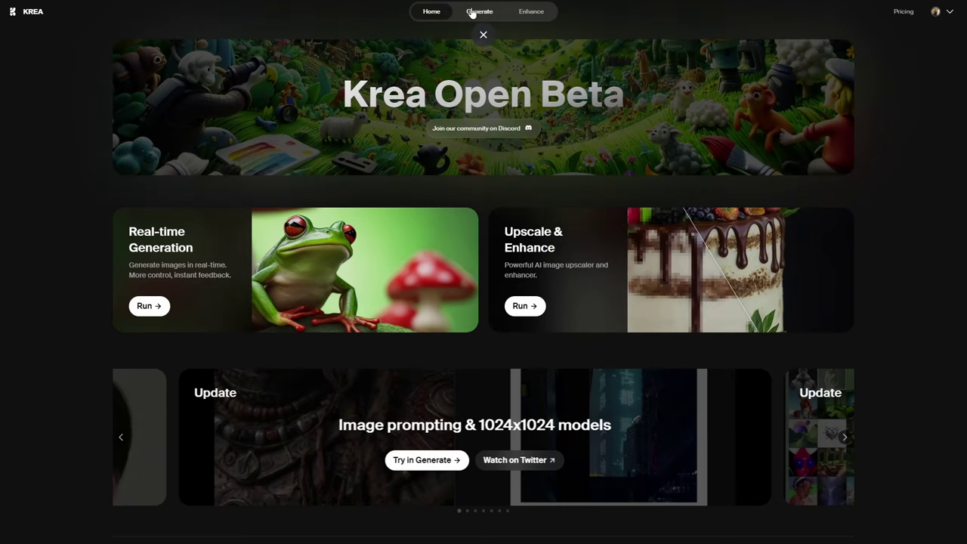
click(478, 13)
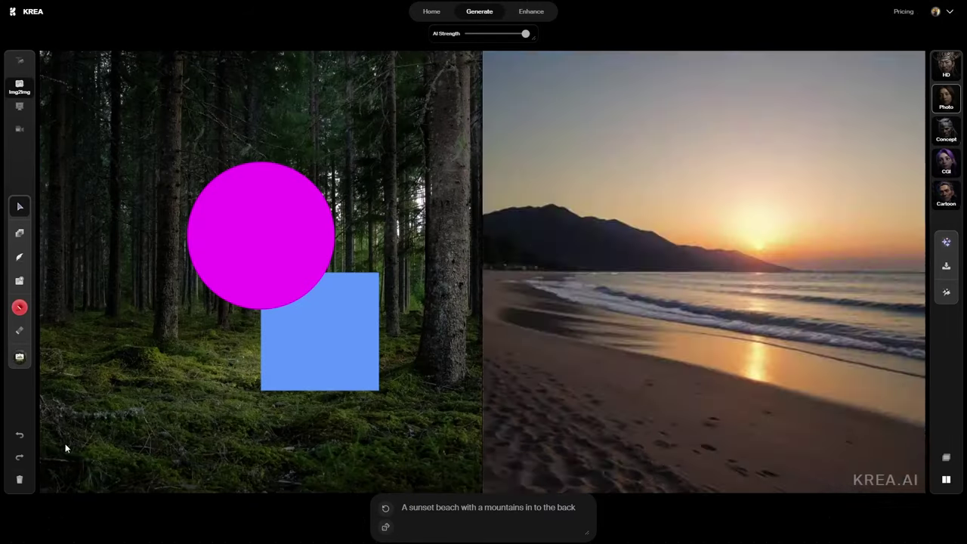
click(19, 478)
- Replace the beach prompt with random prompts until the one about a grand theater in a forest with animal actors is set
triple_click(445, 507)
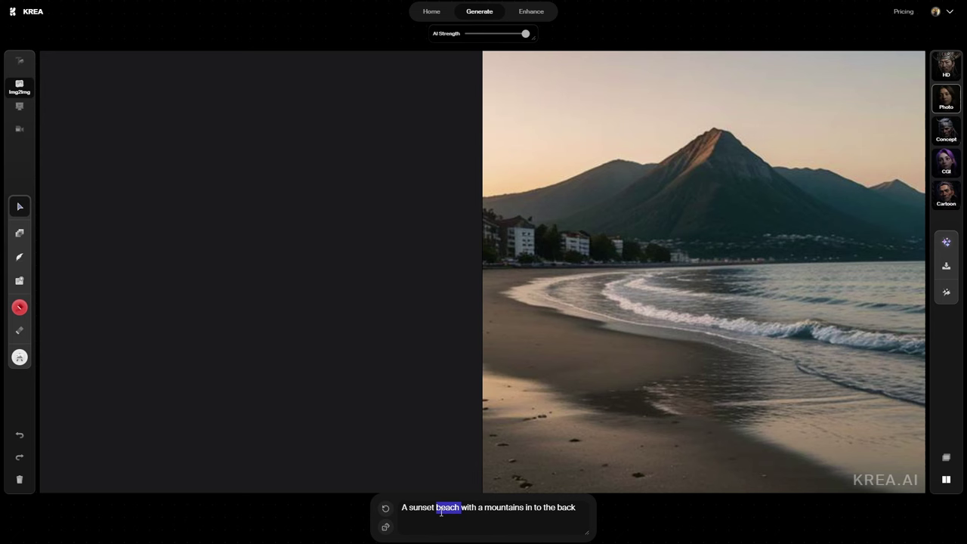
click(384, 527)
click(385, 527)
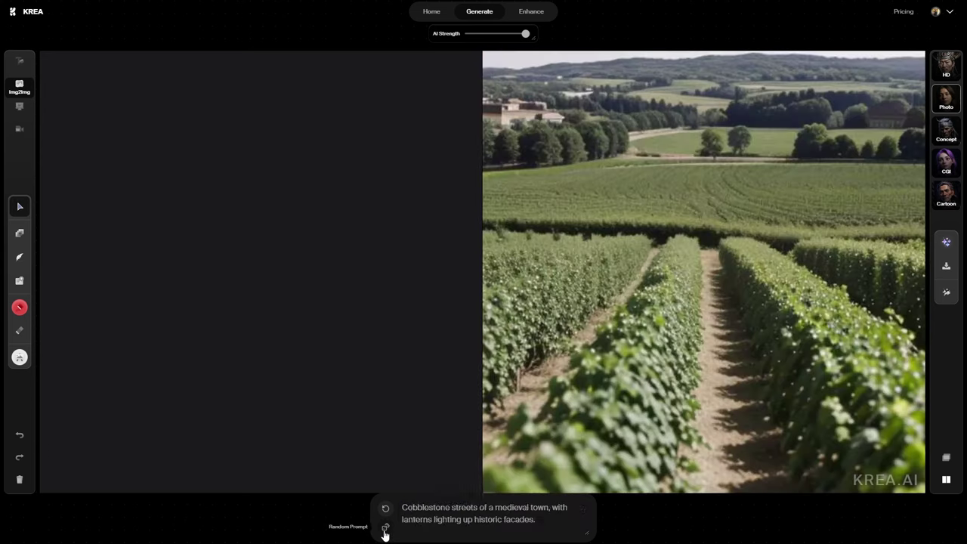
click(385, 527)
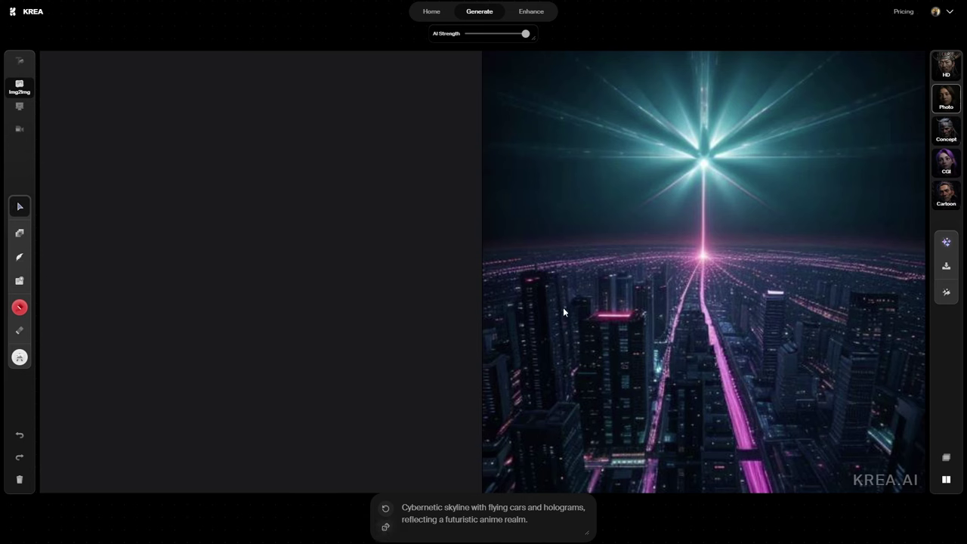
click(385, 528)
click(386, 529)
click(385, 528)
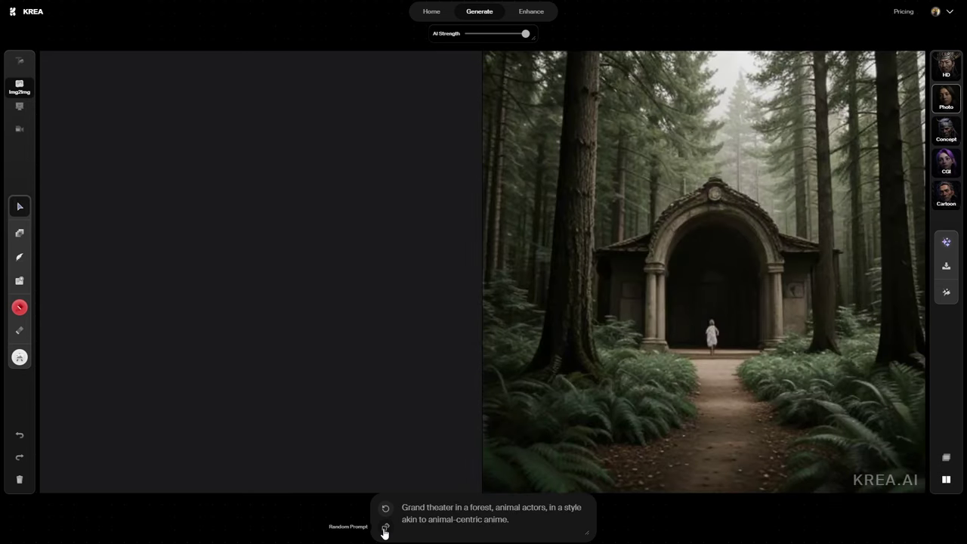
- Try refining the forest theater image and switching it to the Concept style, and return to the Photo style
click(944, 243)
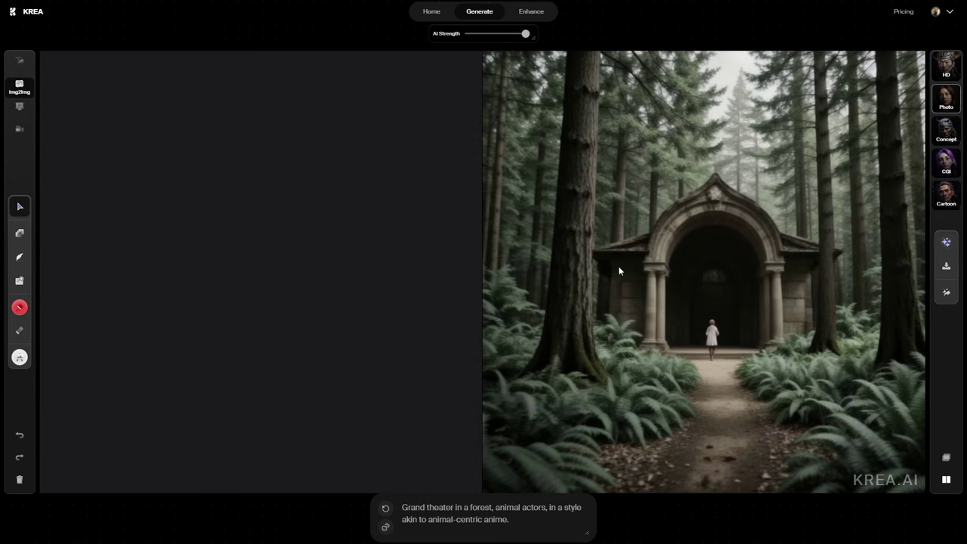
click(946, 130)
click(945, 103)
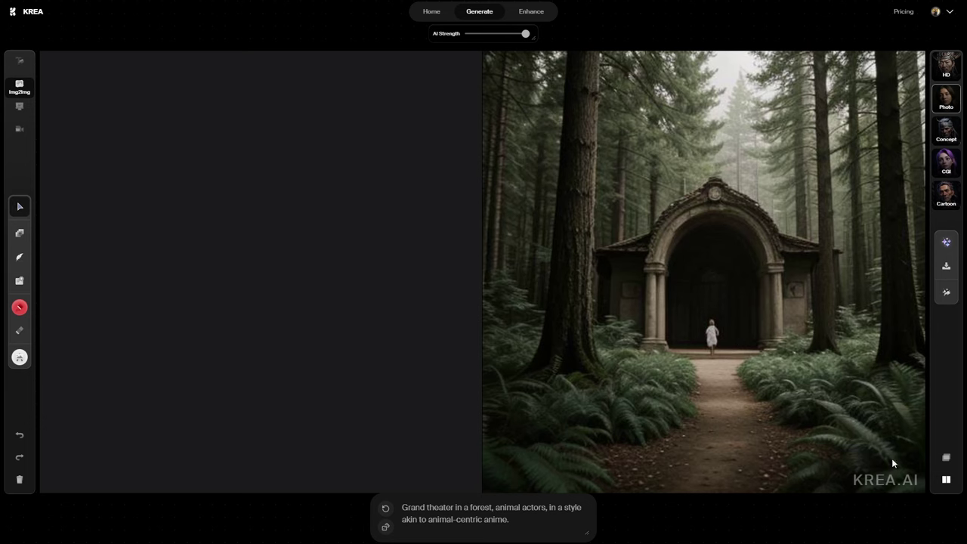
- Send the forest theater image to the enhancer and show its detailed enhancement settings
click(947, 295)
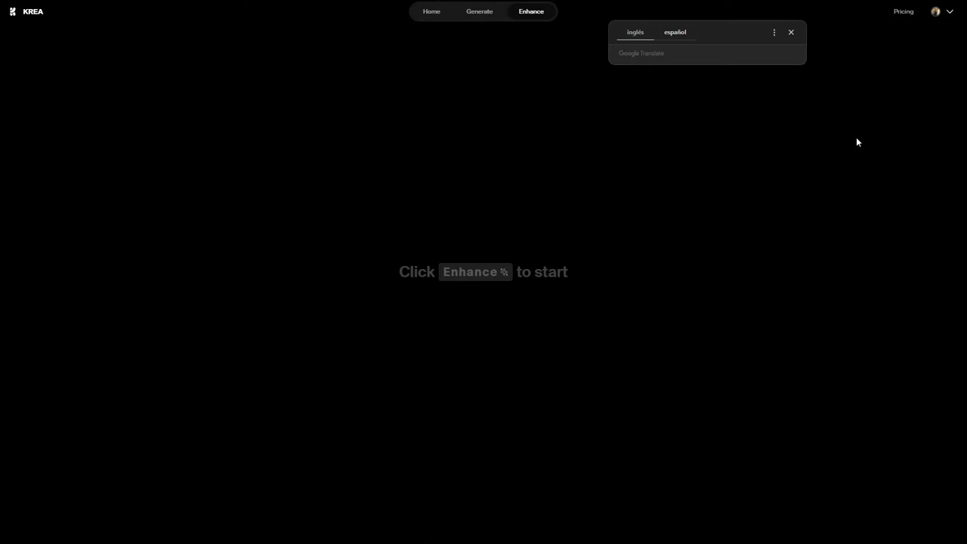
click(790, 32)
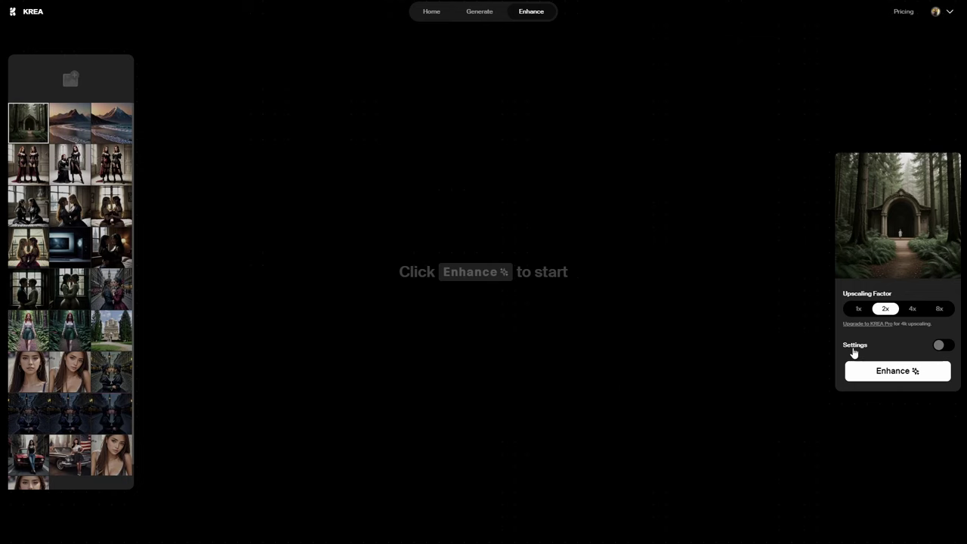
click(937, 344)
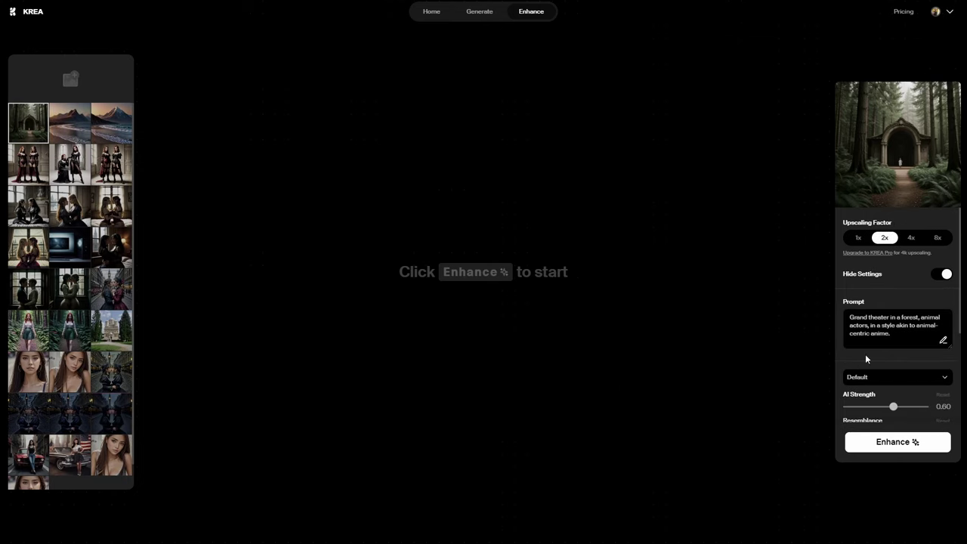
- Enhance the forest image at 2x with the Flat Sharp preset, AI Strength 0.99 and Color Correction on, and compare it with the original
click(868, 378)
click(862, 412)
scroll(915, 349, down, 2)
click(937, 361)
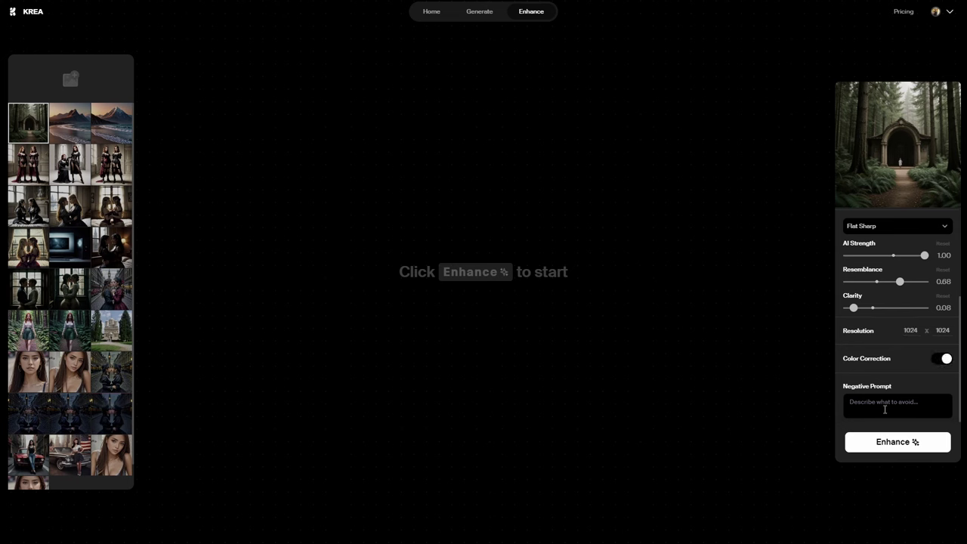
click(876, 448)
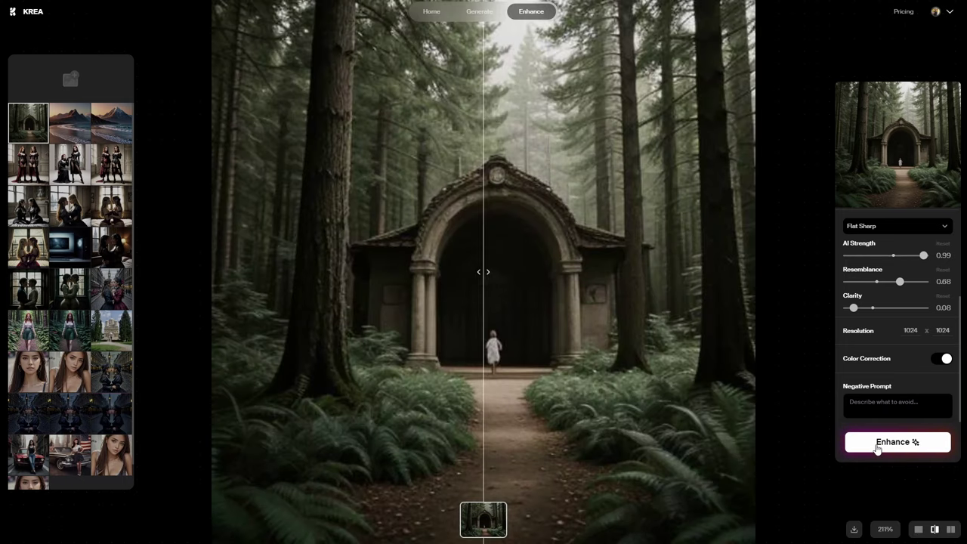
drag(483, 274, 246, 252)
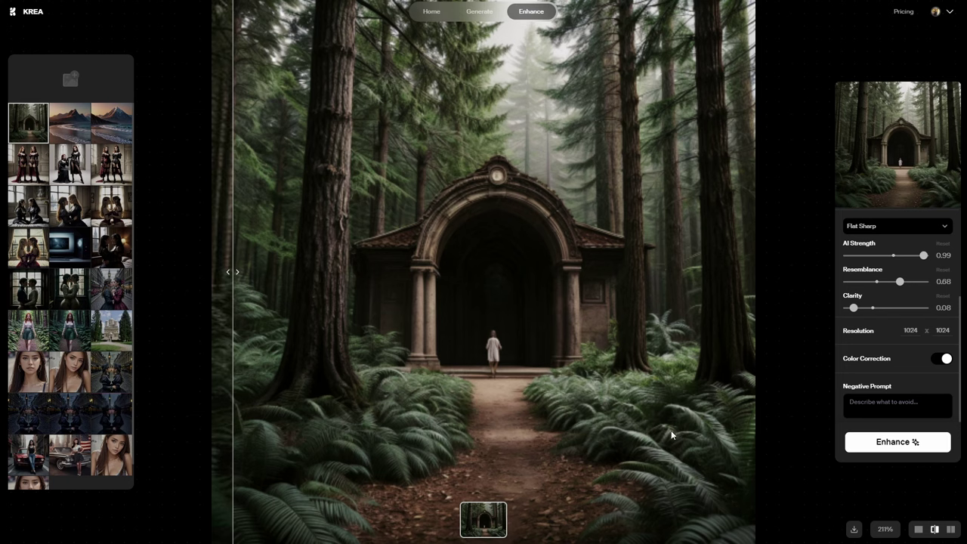
- Open the Imágenes folder in File Explorer and switch back to the enhanced forest image in KREA
drag(290, 293, 219, 251)
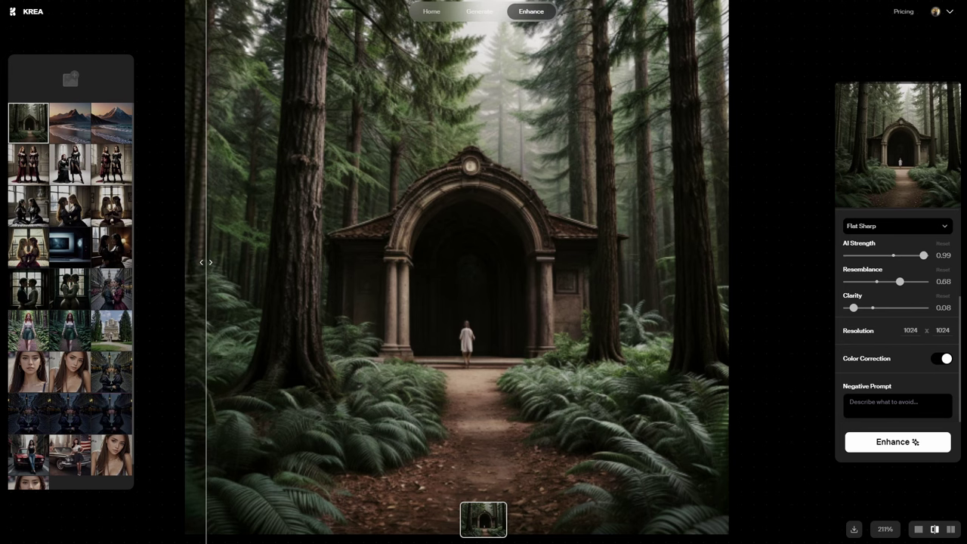
key(super+e)
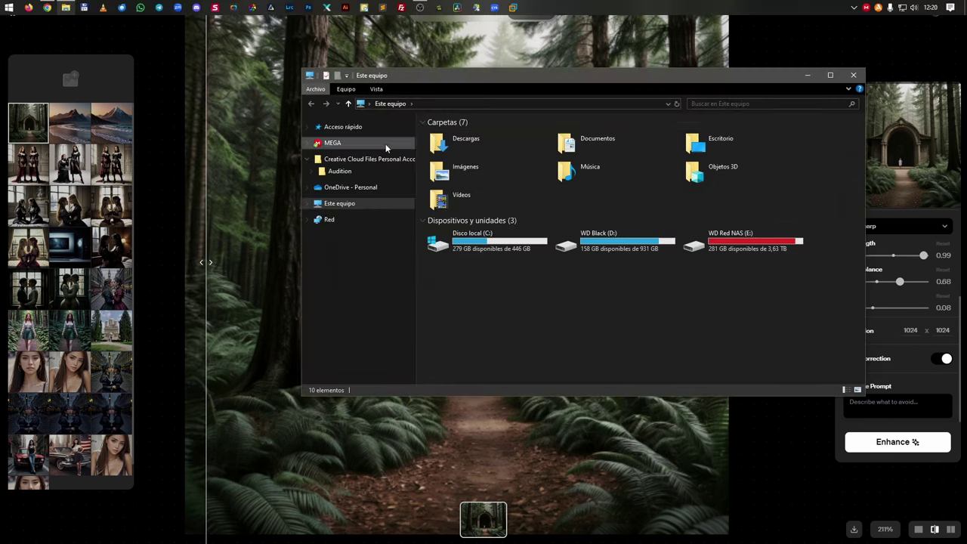
double_click(486, 171)
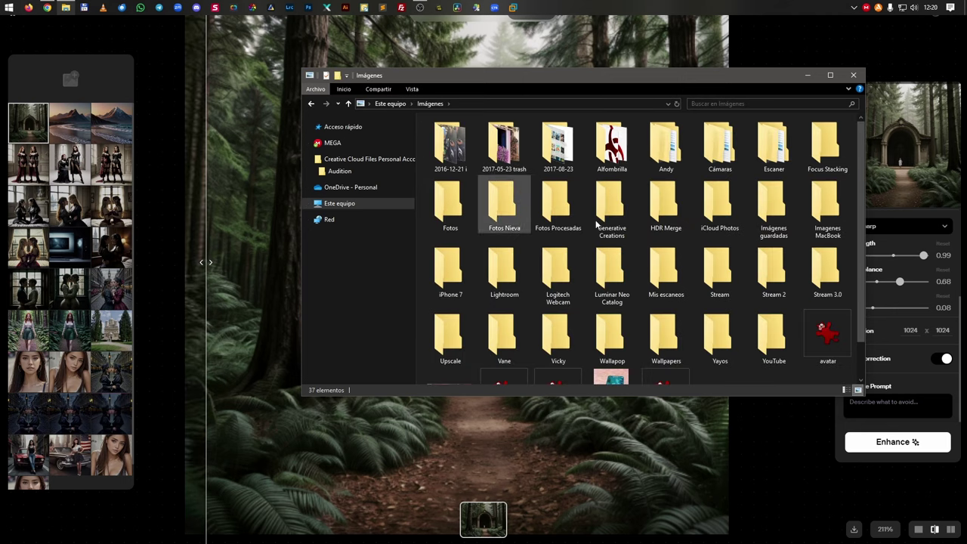
drag(601, 73, 422, 88)
key(alt+Tab)
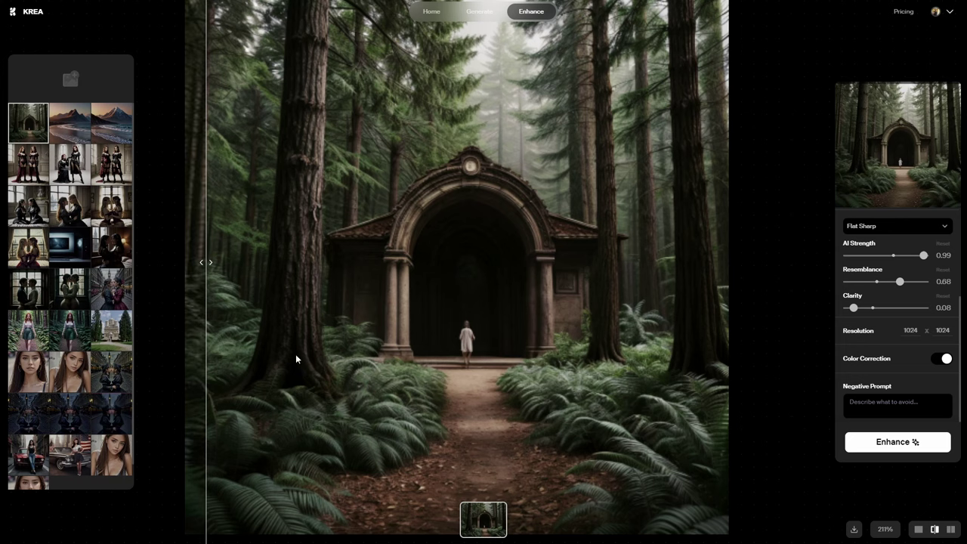
- Compare the enhanced forest image with its original, and load the photo of the woman at a green bench into the enhancer
drag(211, 262, 251, 262)
click(474, 262)
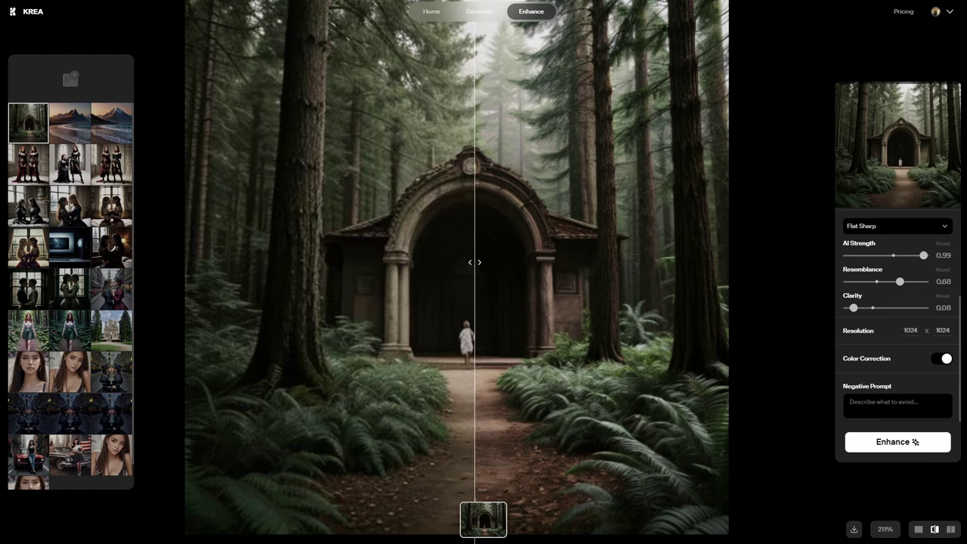
click(71, 85)
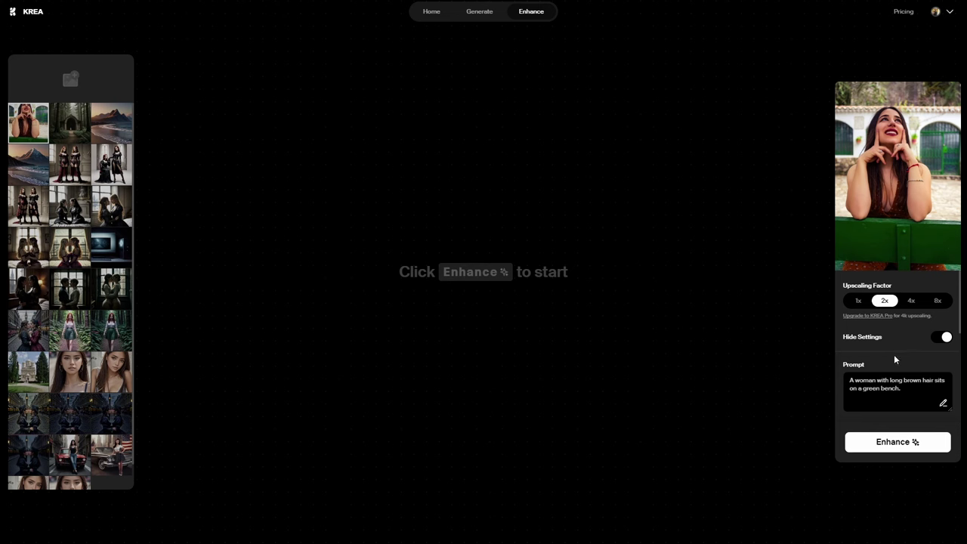
- Enhance the bench photo at 2x with the Digital Art preset, Color Correction off and the negative prompt "Extra fingers, extra arms,"
scroll(901, 328, down, 3)
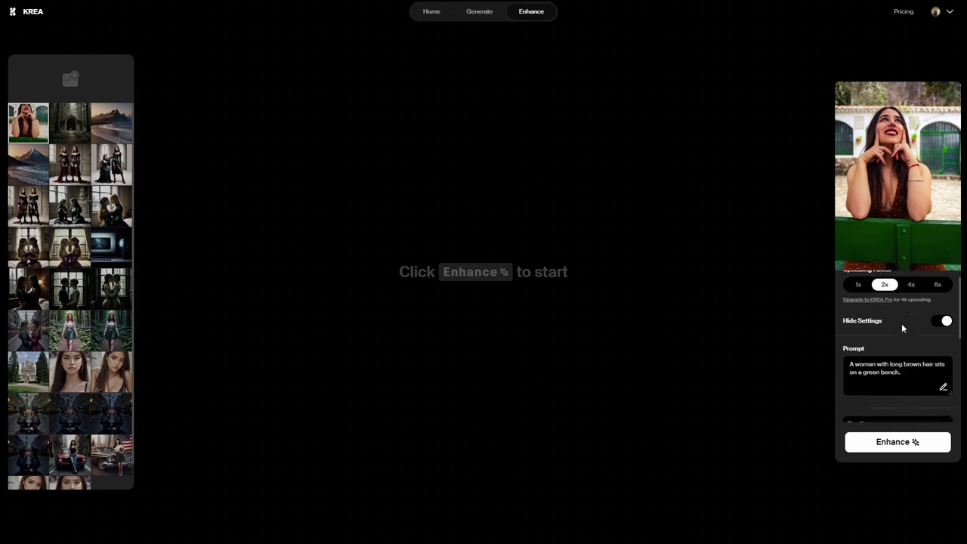
click(902, 291)
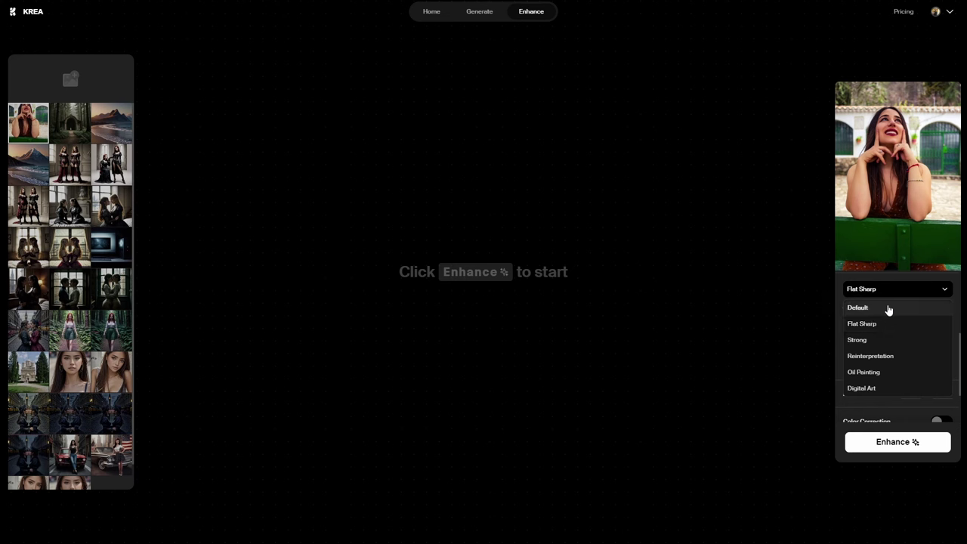
click(863, 390)
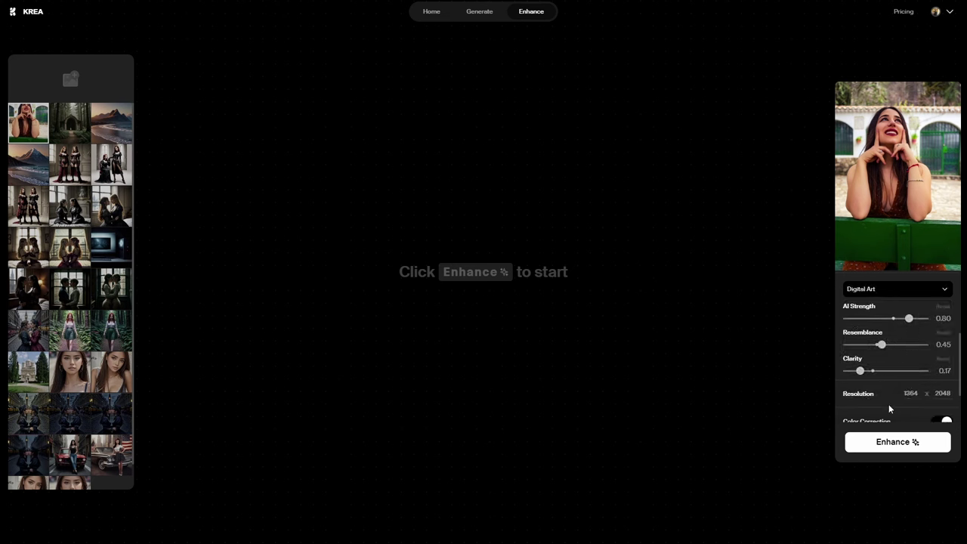
scroll(886, 400, down, 1)
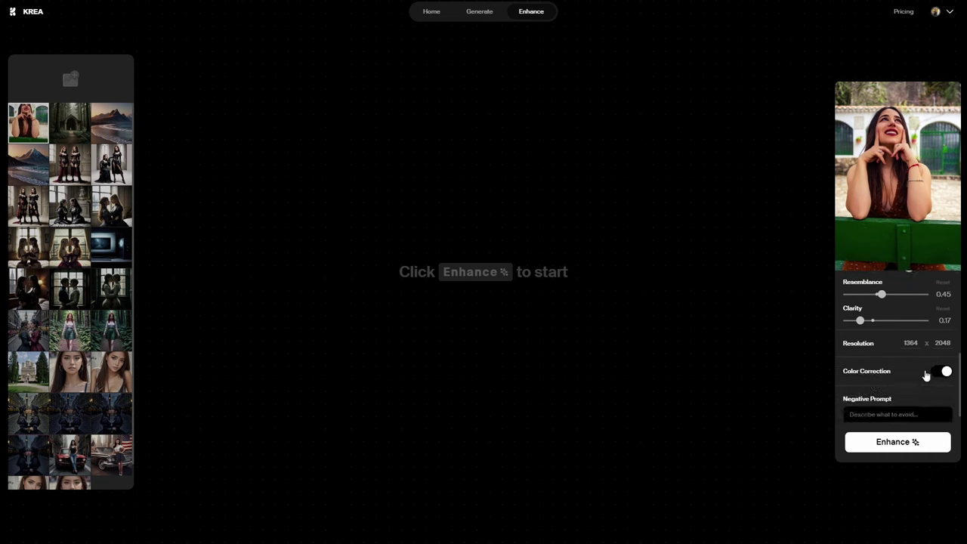
scroll(906, 361, down, 1)
click(864, 407)
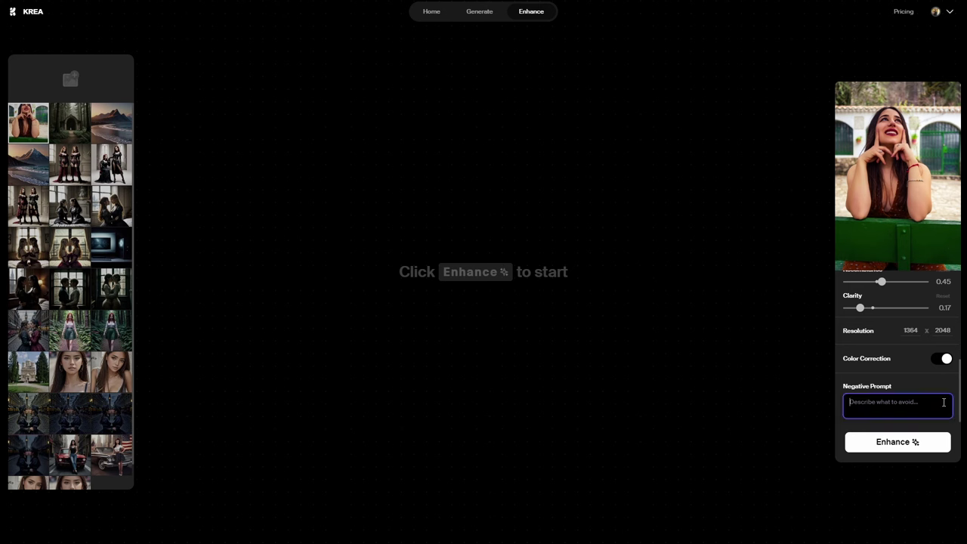
text(Extra fingers, extra arms,)
click(898, 442)
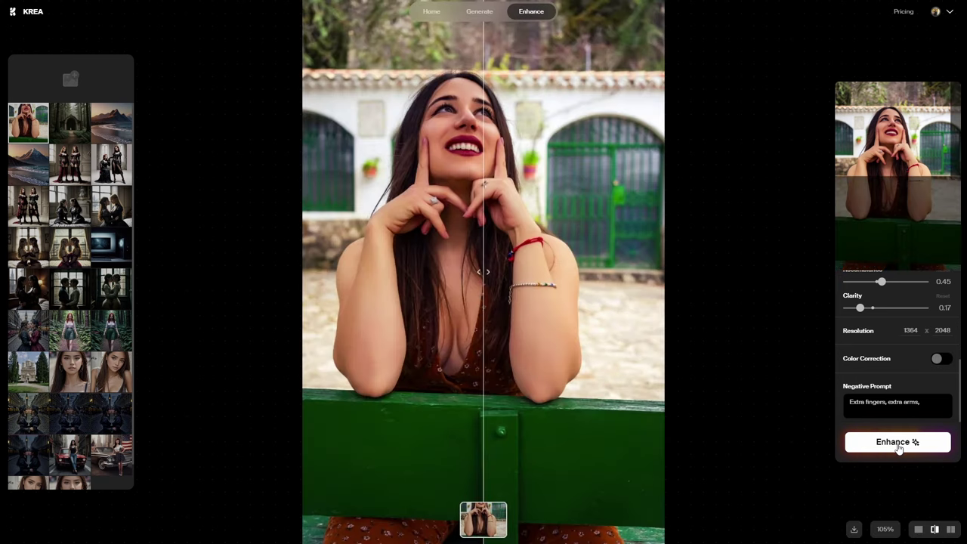
- Compare the Digital Art enhancement of the bench photo with the original across the whole image
drag(486, 282, 307, 249)
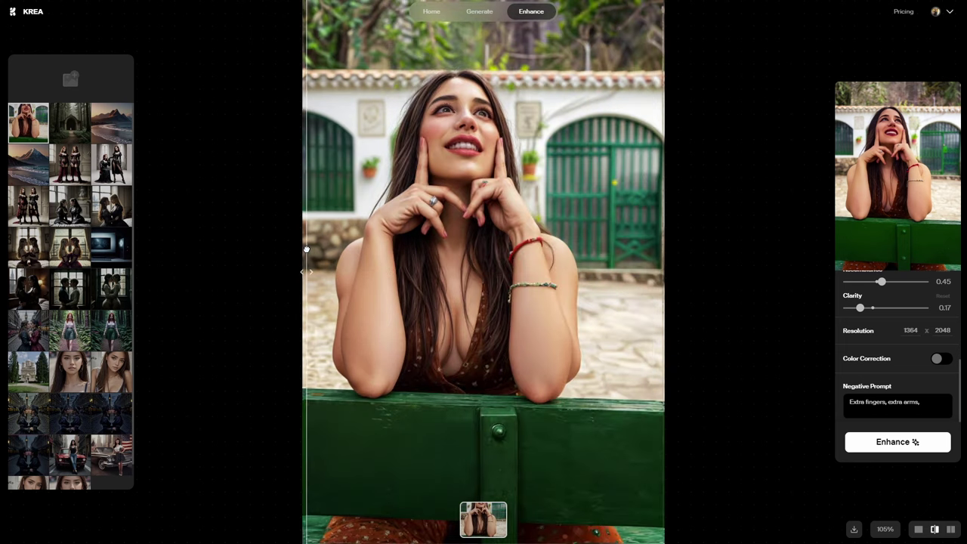
scroll(879, 387, up, 3)
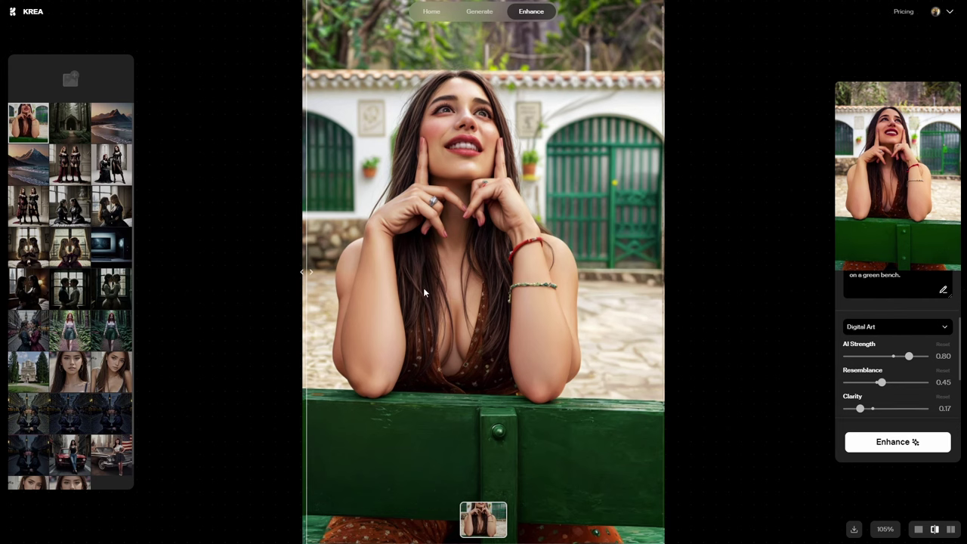
mouse_move(306, 276)
mouse_down()
mouse_move(708, 271)
mouse_move(311, 273)
mouse_up()
- Enhance the bench photo again at 2x with the Default preset and AI Strength 0.99
click(912, 330)
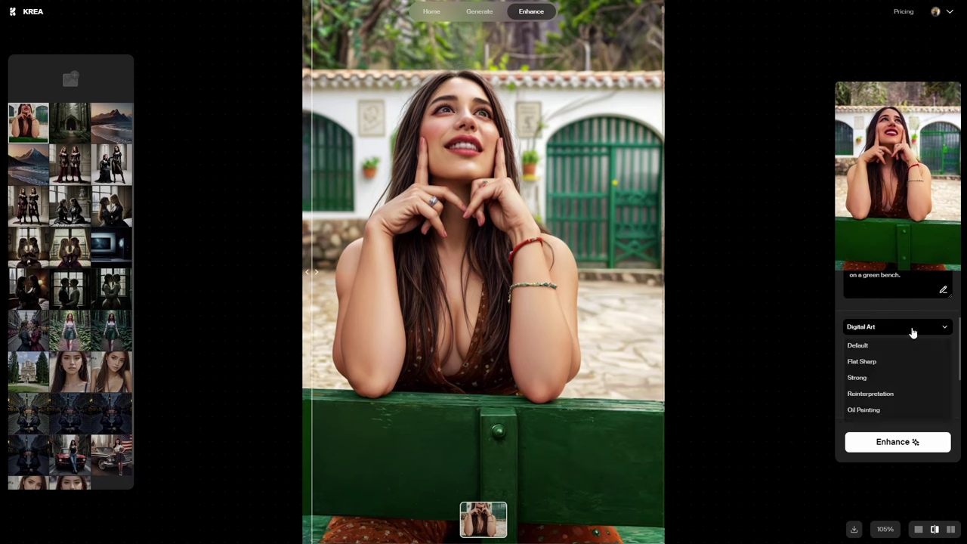
click(877, 346)
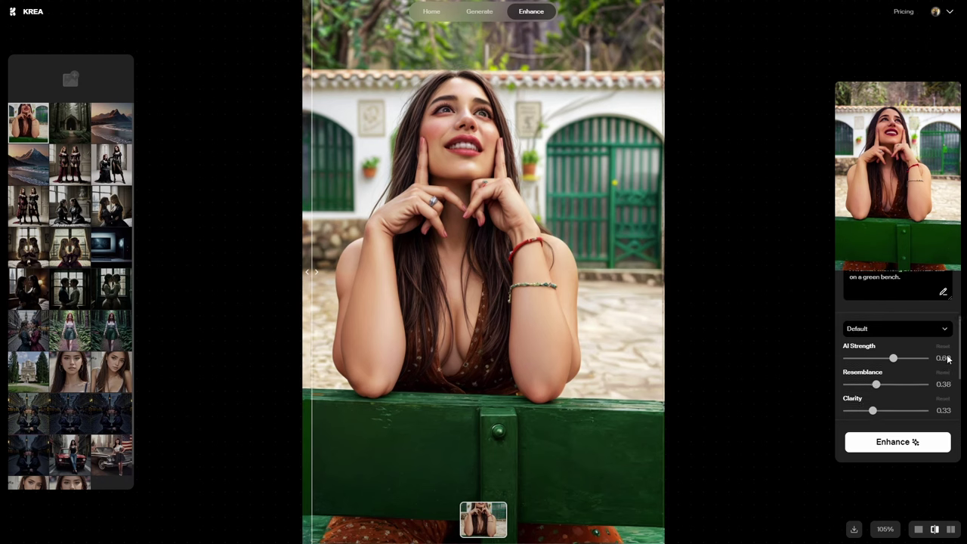
scroll(948, 359, up, 1)
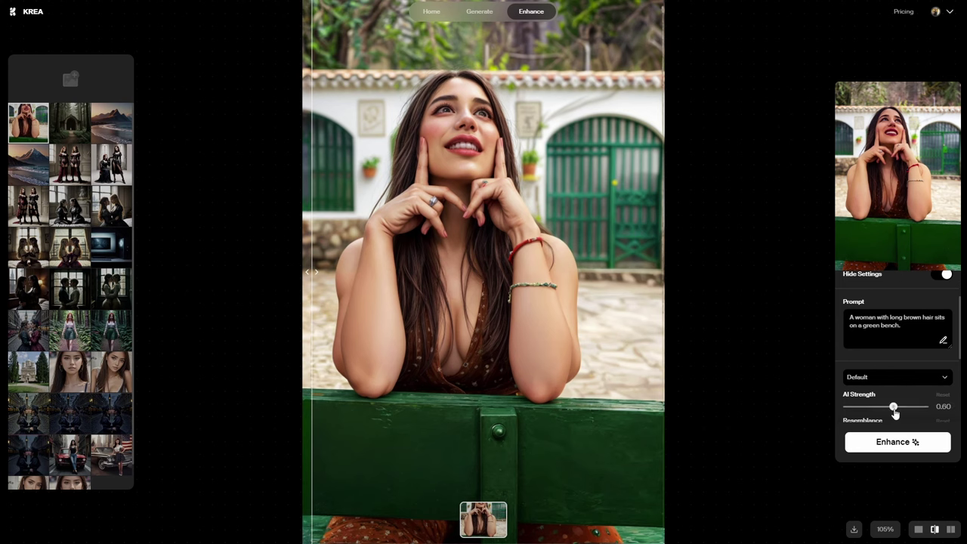
drag(894, 413, 943, 416)
scroll(953, 410, up, 1)
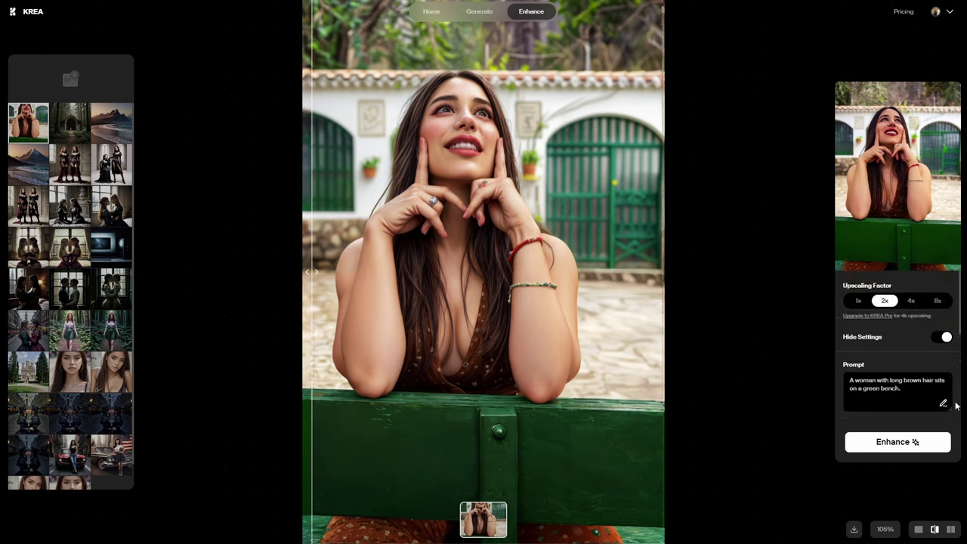
click(900, 446)
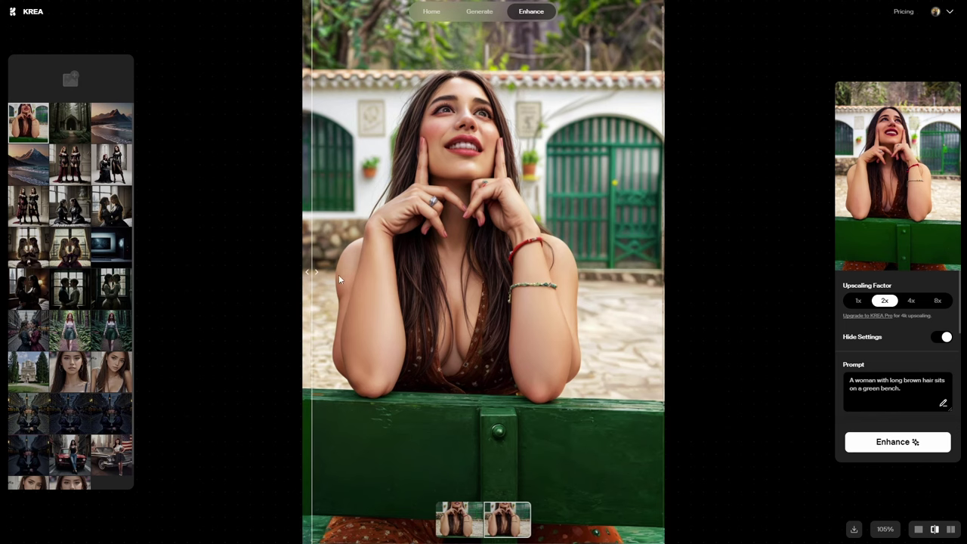
- Compare the Default and Digital Art enhancements of the bench photo by switching between the two results
click(455, 518)
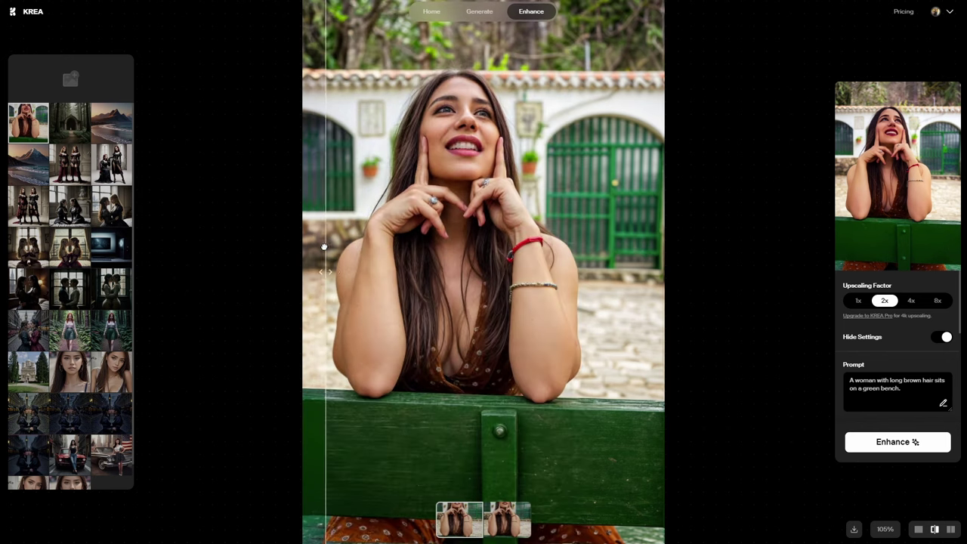
click(506, 519)
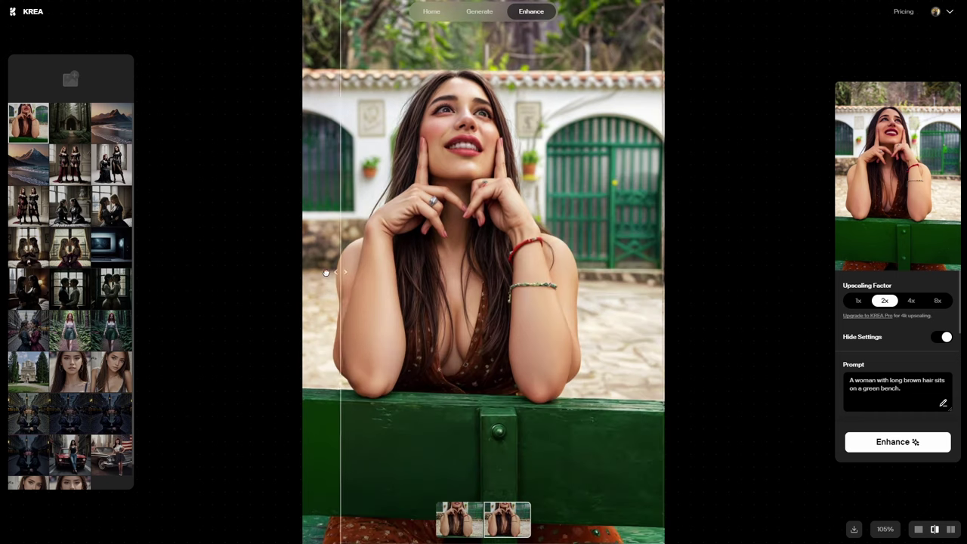
click(500, 511)
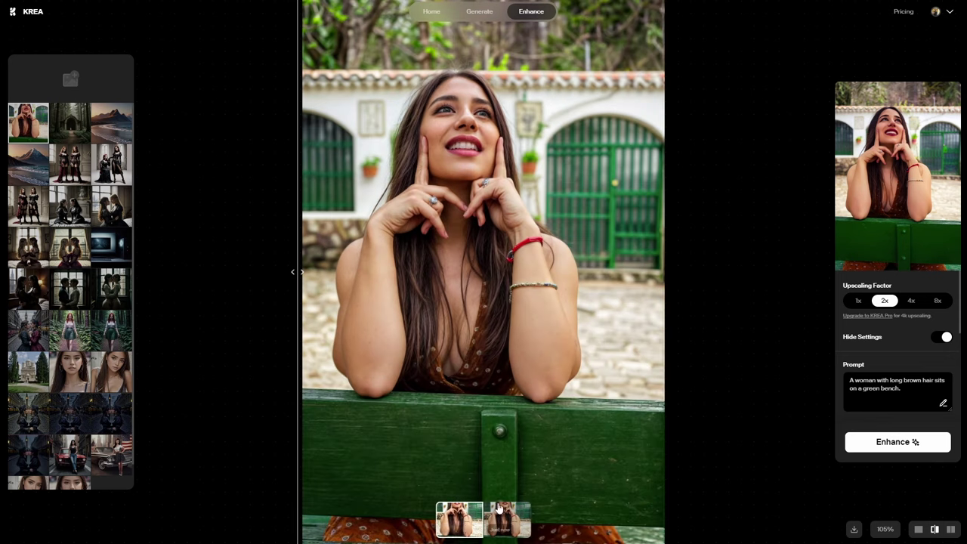
click(503, 513)
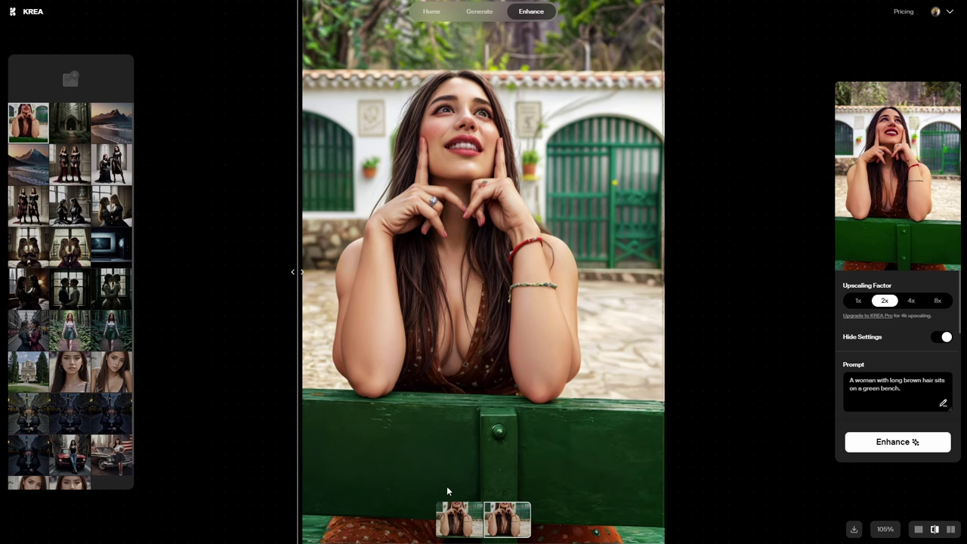
click(457, 517)
- Enhance the bench photo once more with the Default preset and AI Strength 0.00
scroll(867, 338, down, 2)
scroll(866, 337, down, 1)
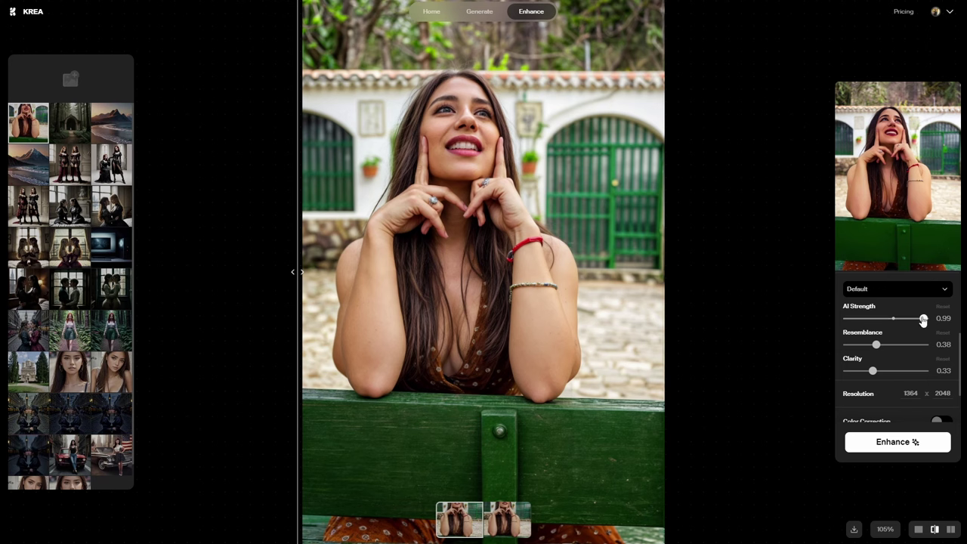
drag(923, 319, 826, 314)
click(884, 446)
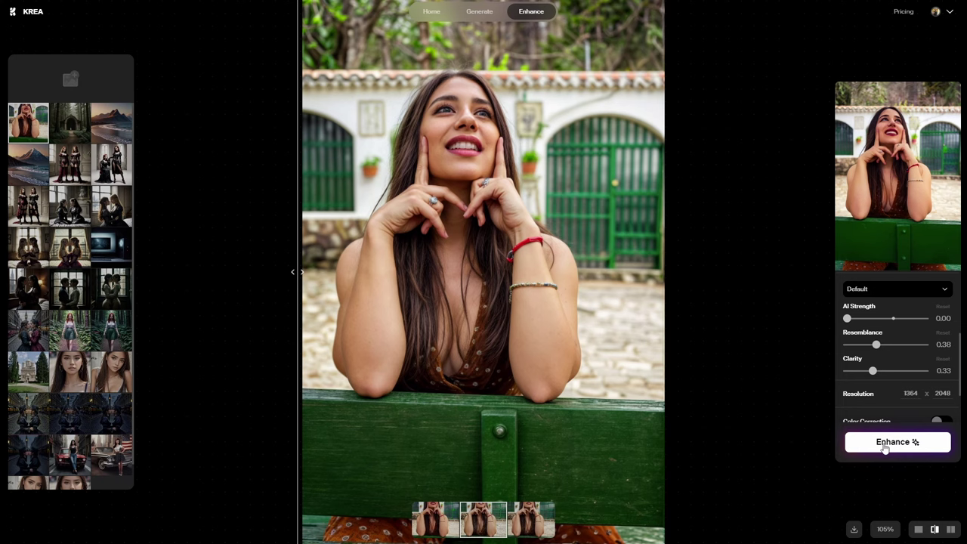
- Compare the newest low-strength enhancement with the original bench photo, examining the face, hands and bracelets up close
click(430, 518)
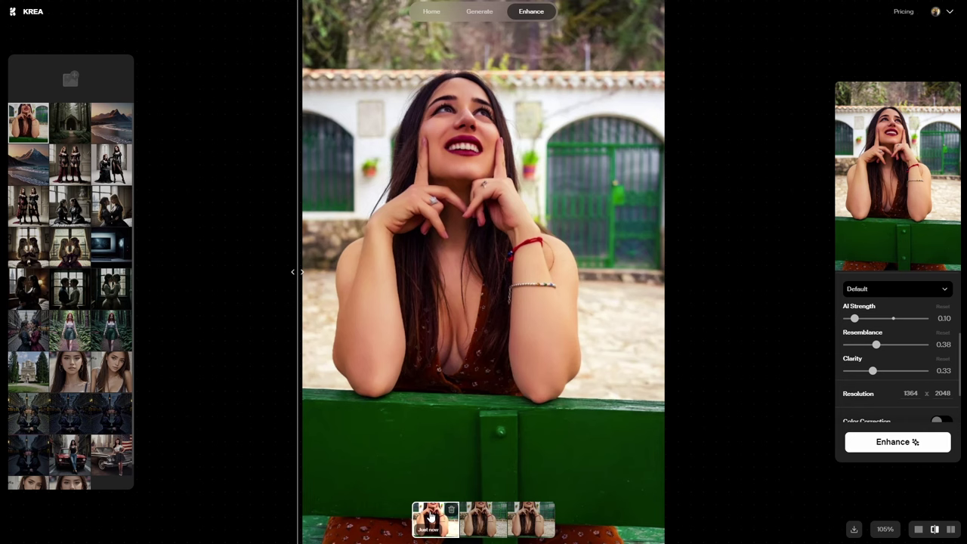
drag(300, 272, 456, 276)
scroll(456, 276, up, 3)
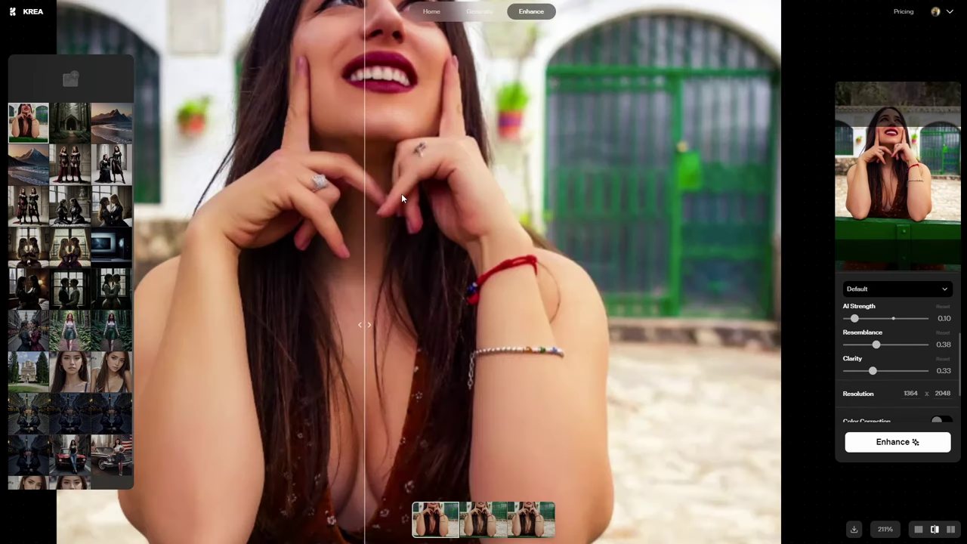
drag(364, 253, 719, 423)
drag(777, 428, 500, 388)
scroll(460, 315, down, 5)
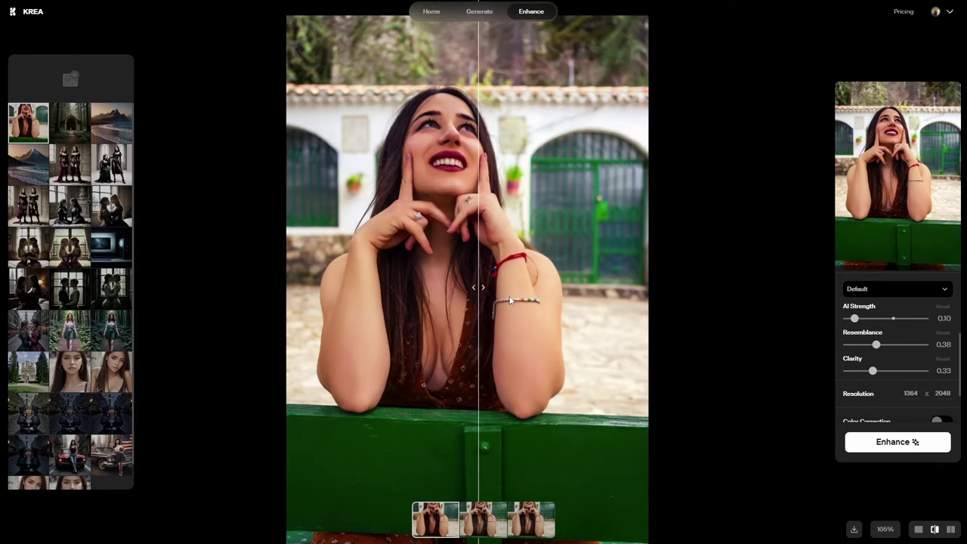
- Review the KREA plans with their prices, feature comparison table and frequently asked questions
click(900, 13)
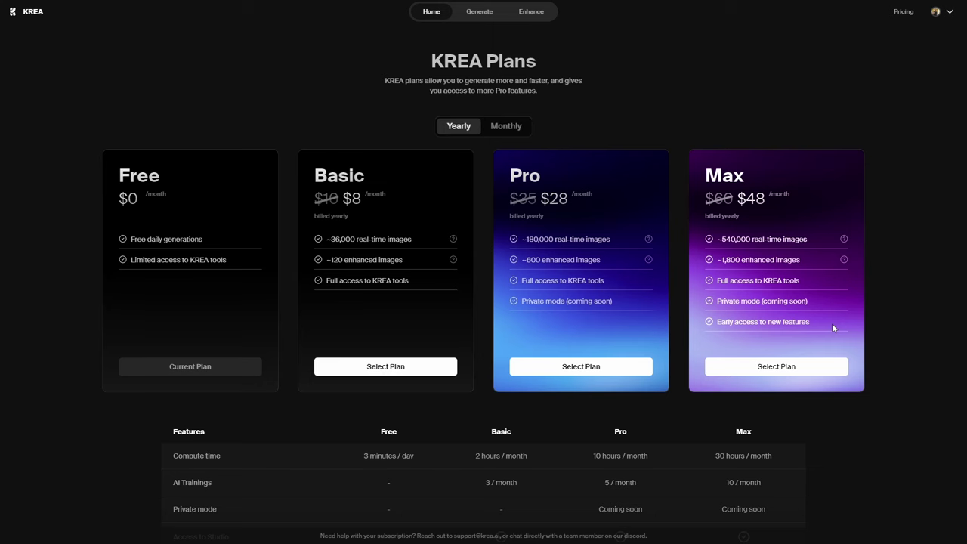
scroll(831, 323, down, 3)
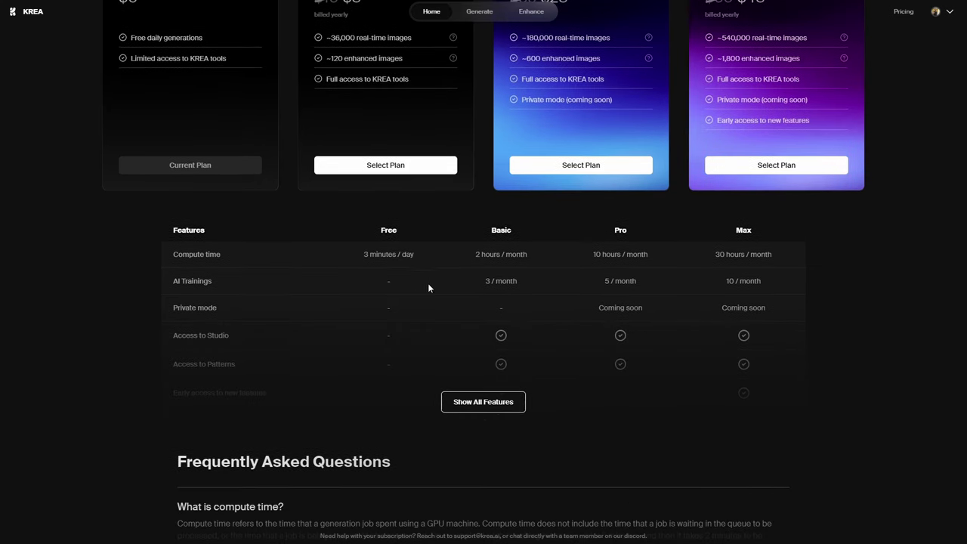
scroll(488, 380, down, 4)
scroll(487, 380, up, 7)
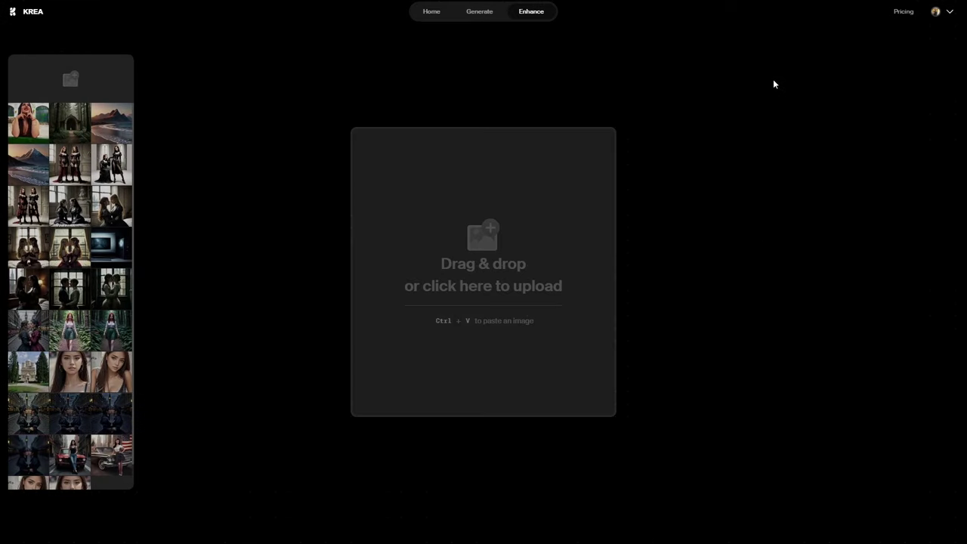
- Reopen the bench photo's enhancements and compare the newest result with the original
click(28, 121)
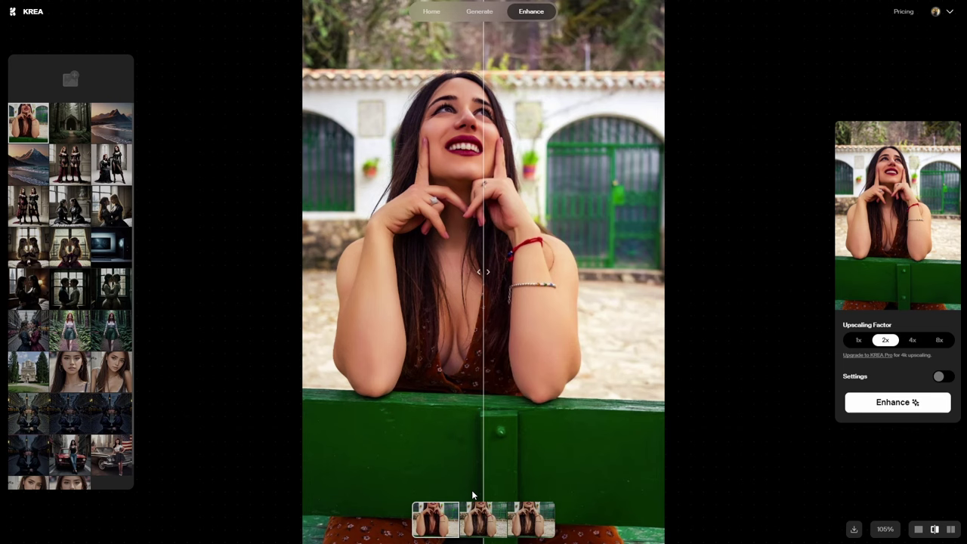
drag(484, 270, 323, 268)
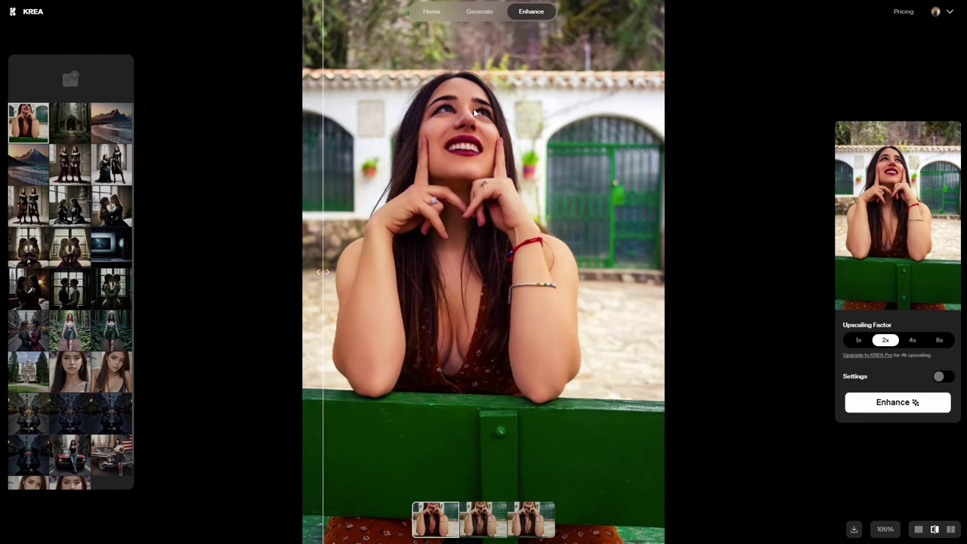
- Return to real-time generation, clear the canvas and place the bench photo on it
click(477, 11)
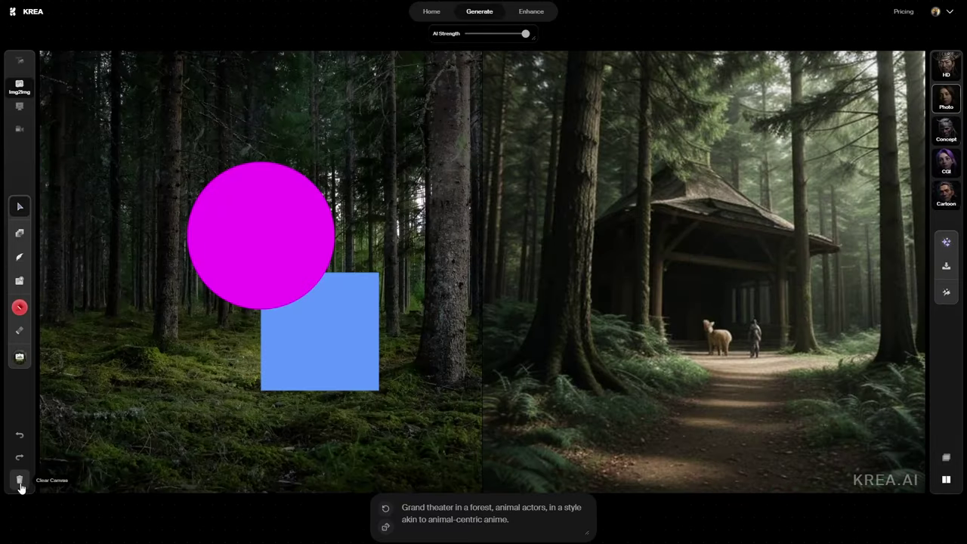
click(20, 479)
drag(15, 181, 193, 215)
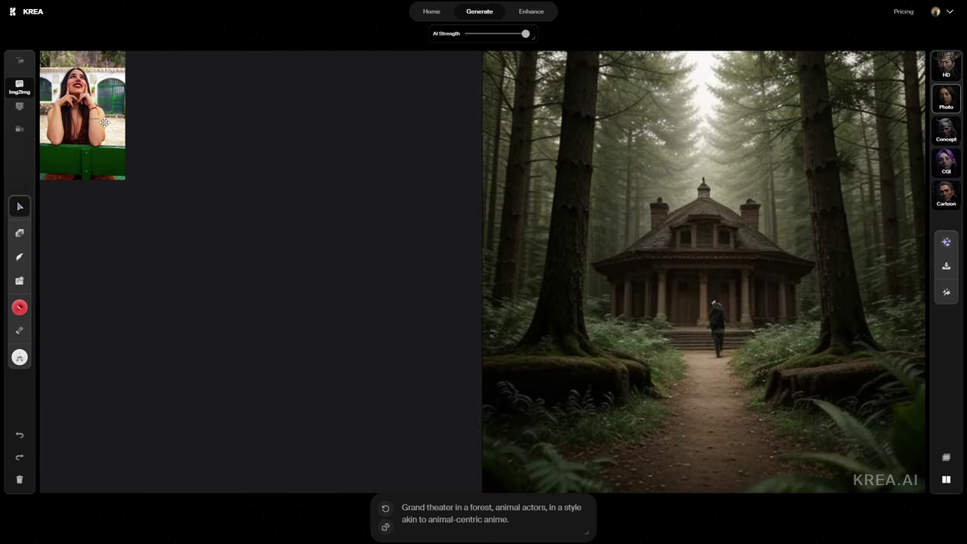
- Move the bench photo toward the canvas centre, and copy its prompt from the photo's entry in the enhancer
drag(86, 104, 249, 218)
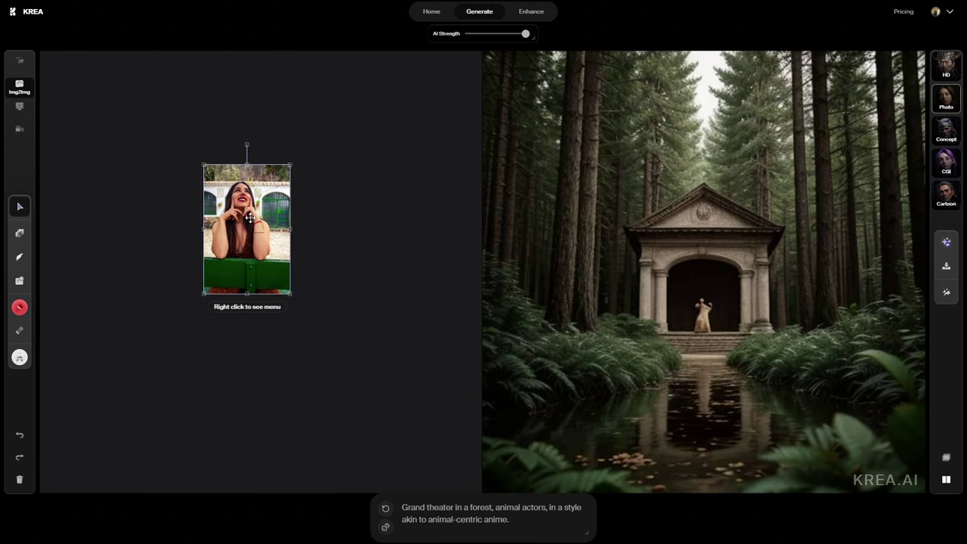
click(536, 15)
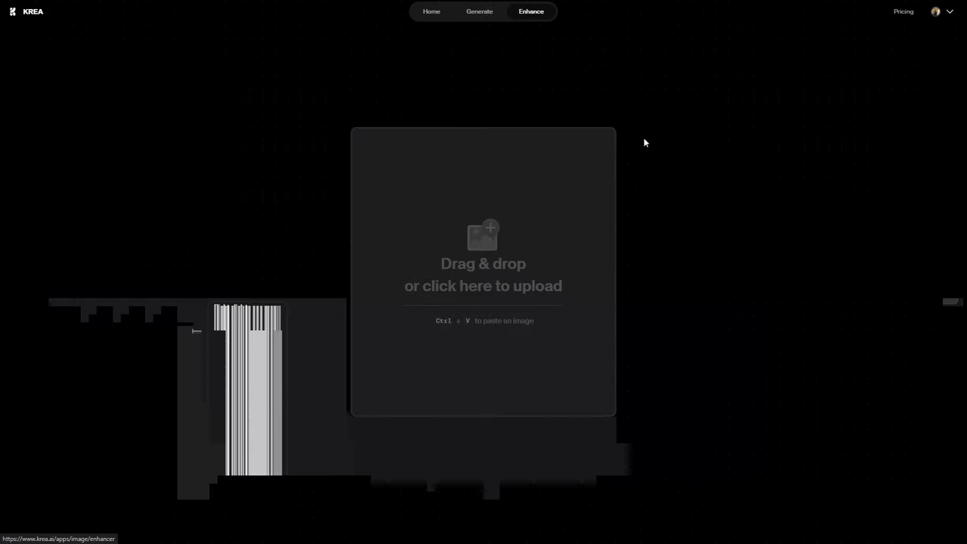
click(65, 133)
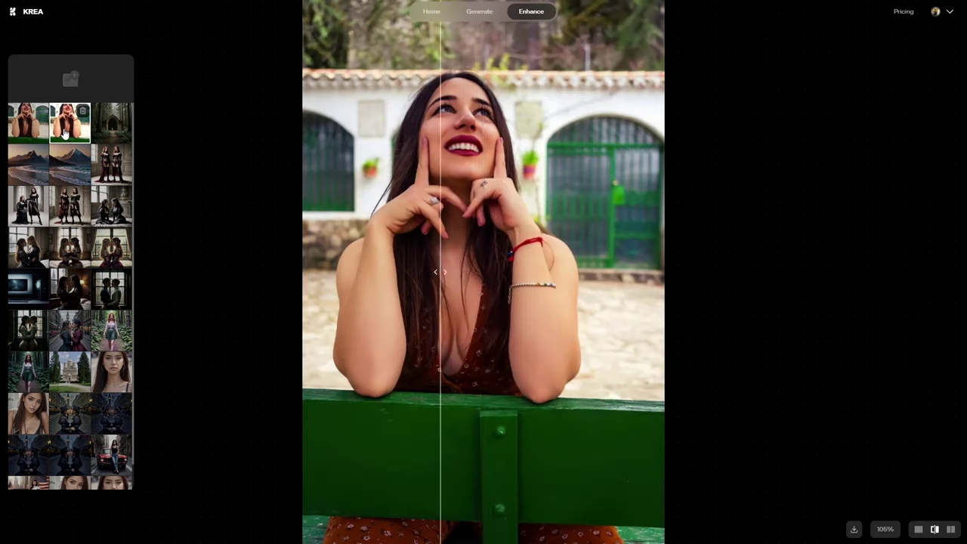
click(940, 376)
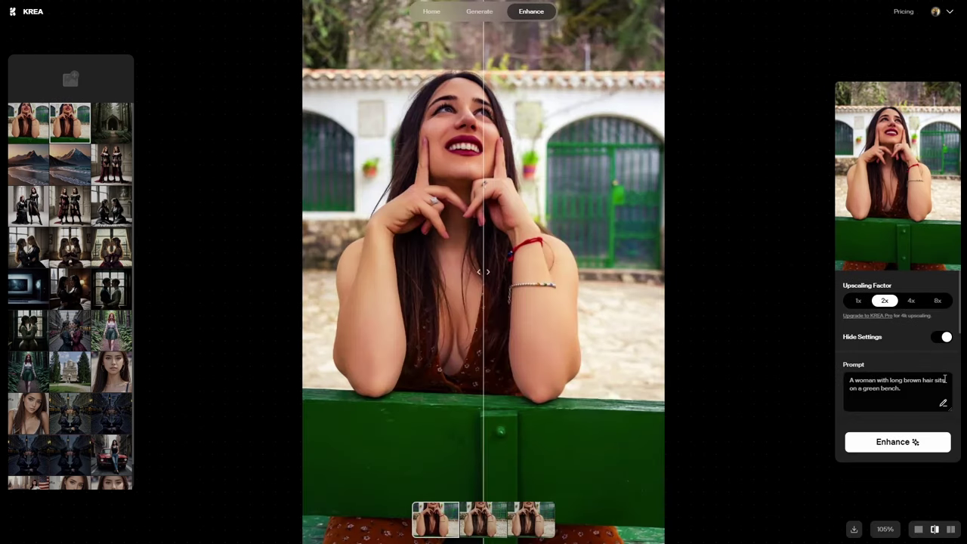
triple_click(898, 392)
key(ctrl+c)
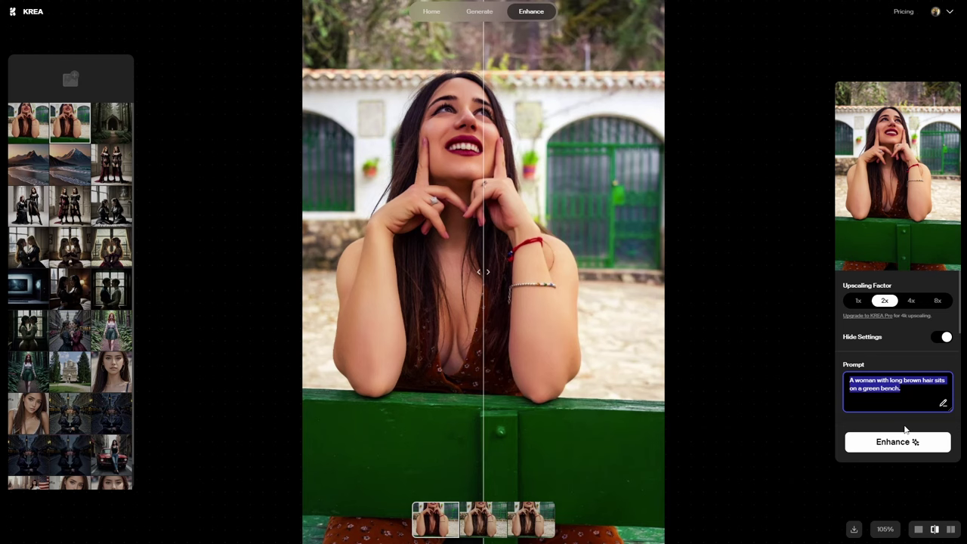
right_click(884, 390)
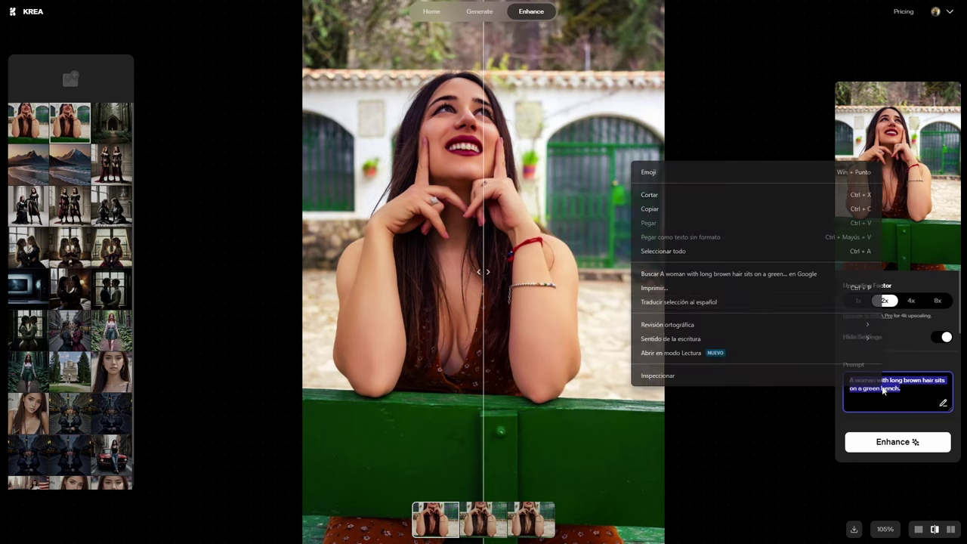
click(665, 210)
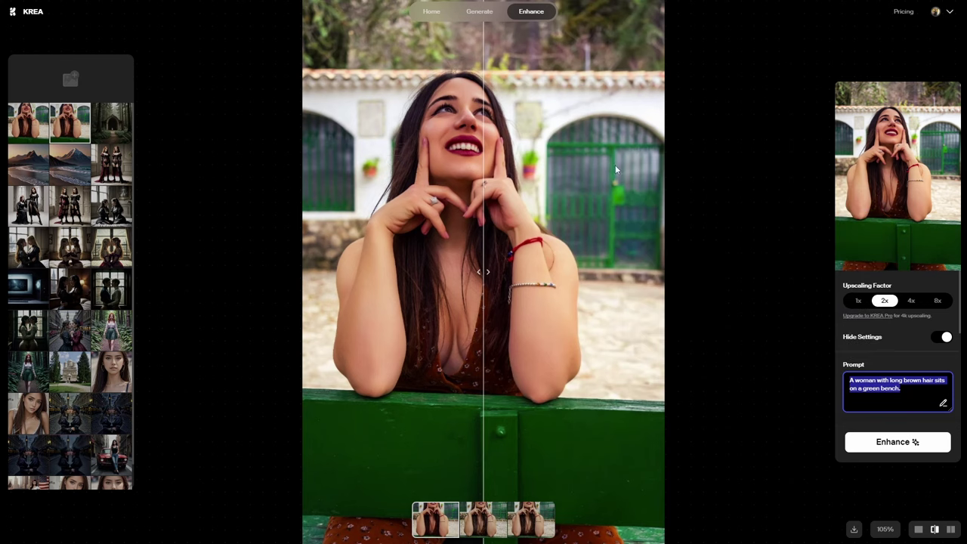
- Replace the real-time generation prompt with the copied text "A woman with long brown hair sits on a green bench."
click(478, 11)
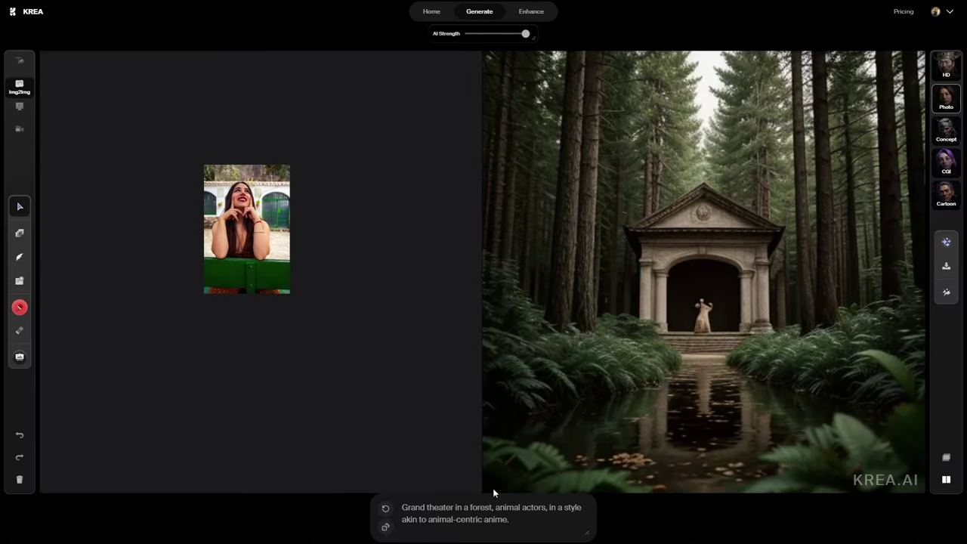
triple_click(472, 507)
key(ctrl+v)
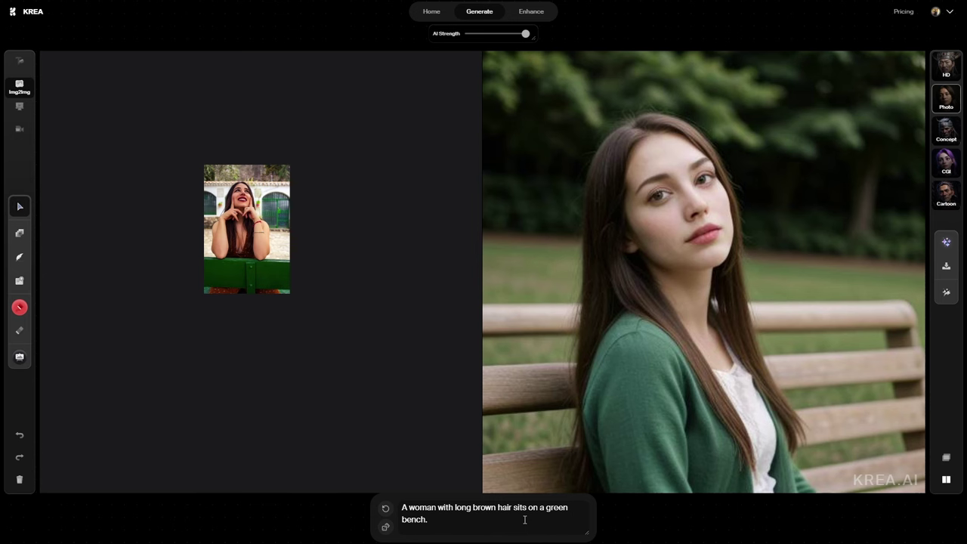
- Enlarge the bench photo on the canvas to roughly twice its size and reposition it near the canvas centre
drag(247, 241, 216, 207)
drag(259, 259, 374, 412)
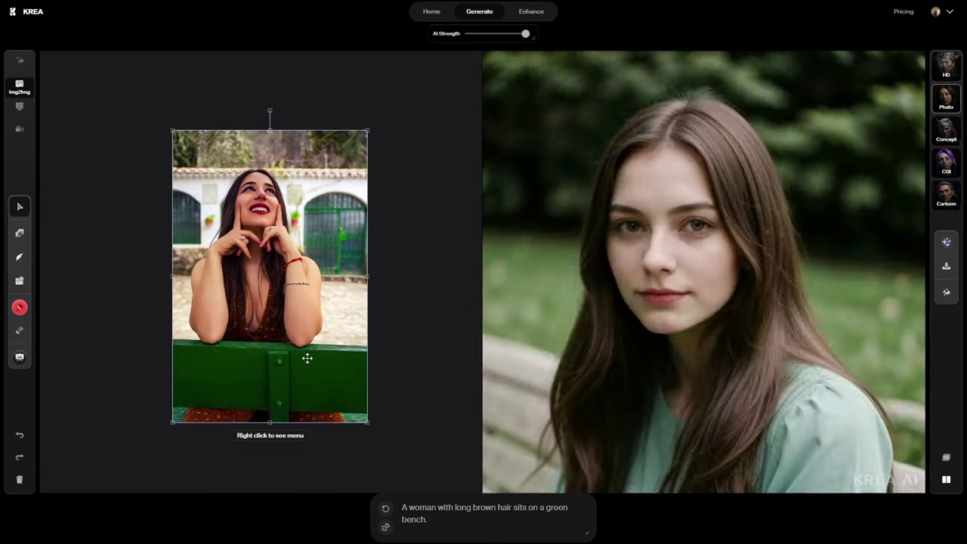
drag(318, 347, 282, 344)
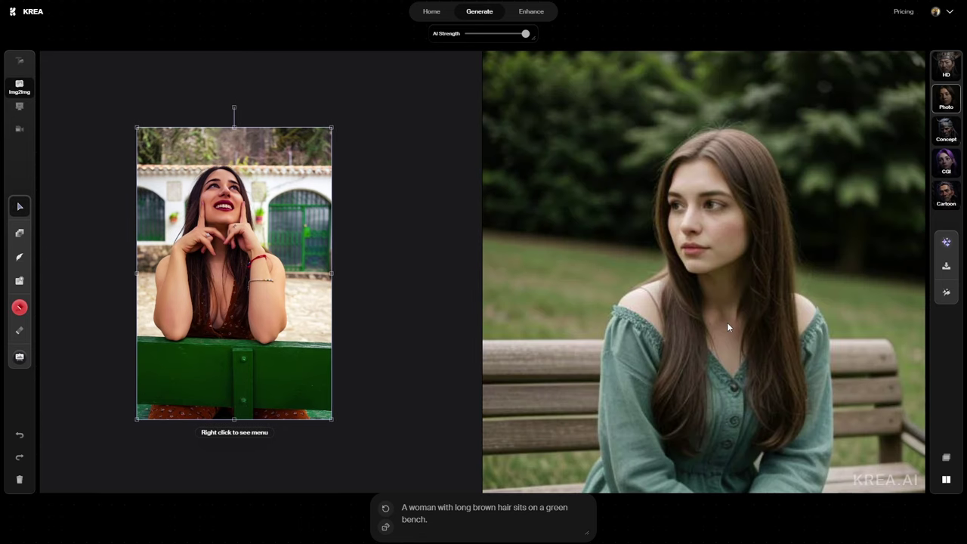
- Try the Concept, CGI and Cartoon styles on the woman-on-bench generation and return to the Photo style
click(946, 130)
click(954, 175)
click(948, 197)
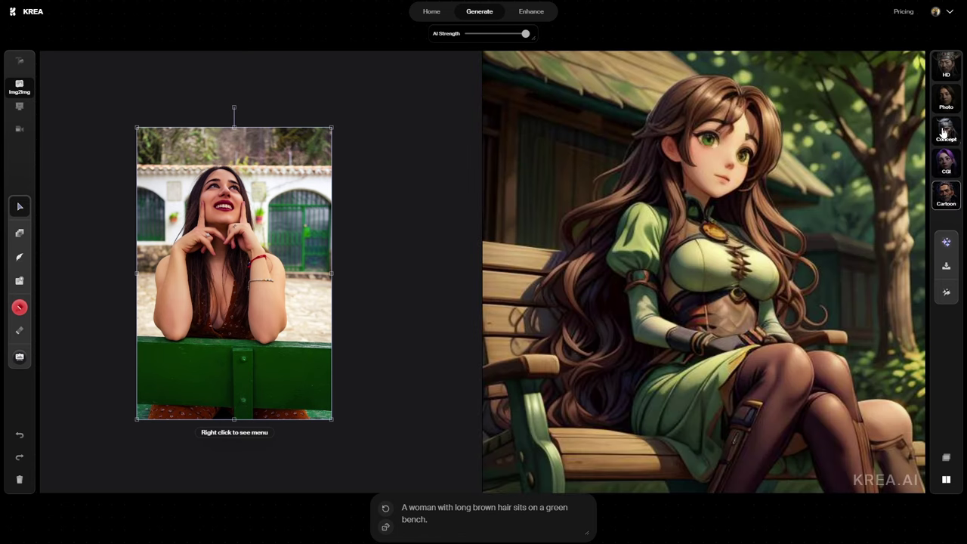
click(947, 95)
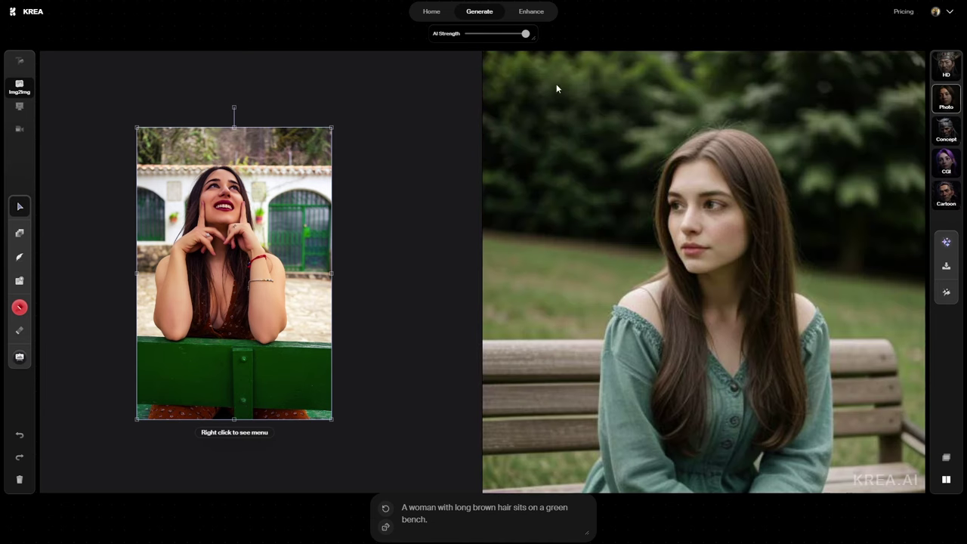
- Lower the AI strength in stages to 0.63, 0.49 and slightly less, and apply Quick Enhance to the generated image
drag(525, 34, 506, 35)
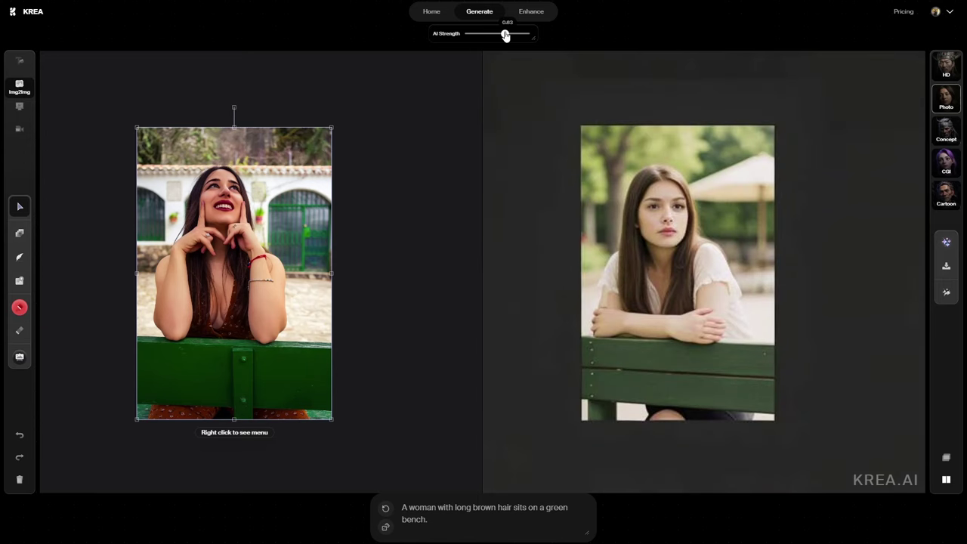
drag(506, 36, 497, 37)
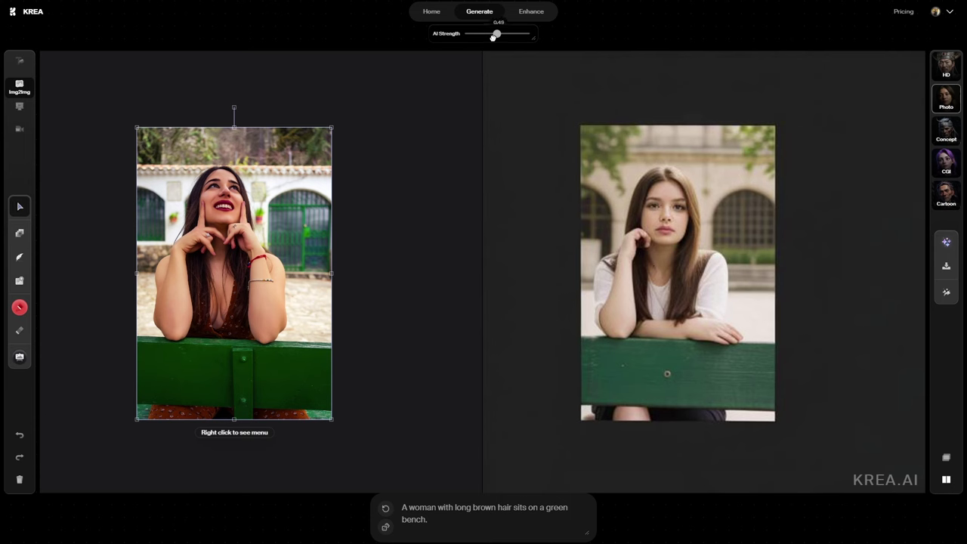
drag(496, 36, 489, 33)
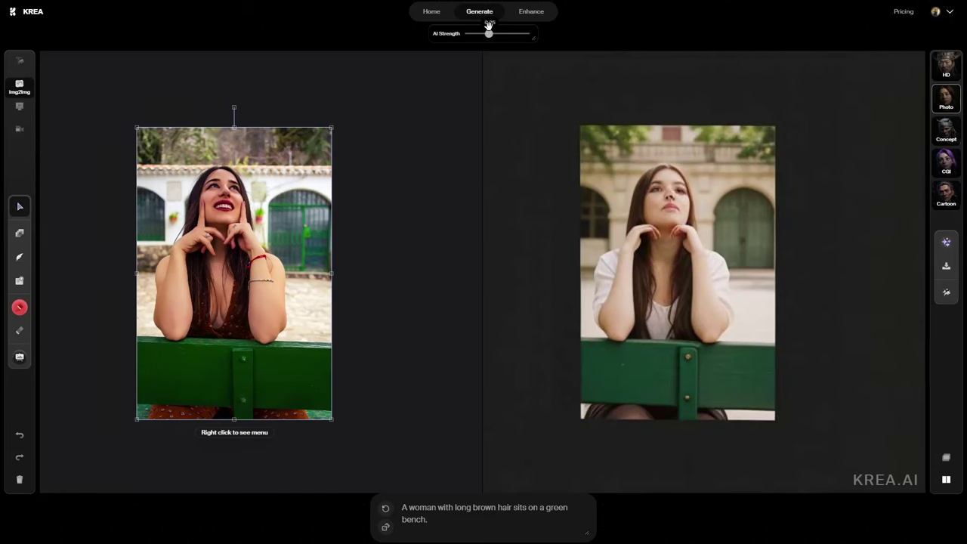
click(950, 248)
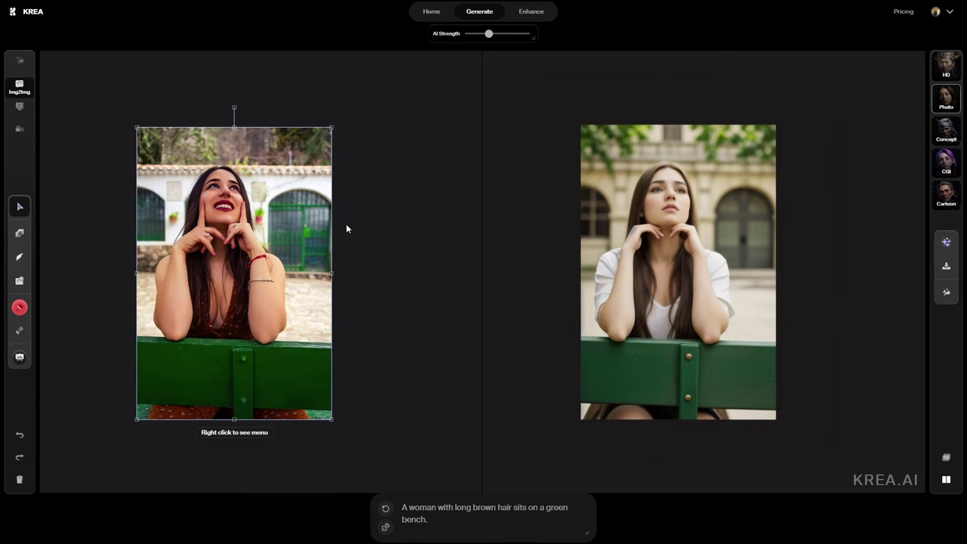
- Set the AI strength to 0.27 and apply Quick Enhance to the new generation
mouse_move(489, 41)
drag(489, 42, 484, 36)
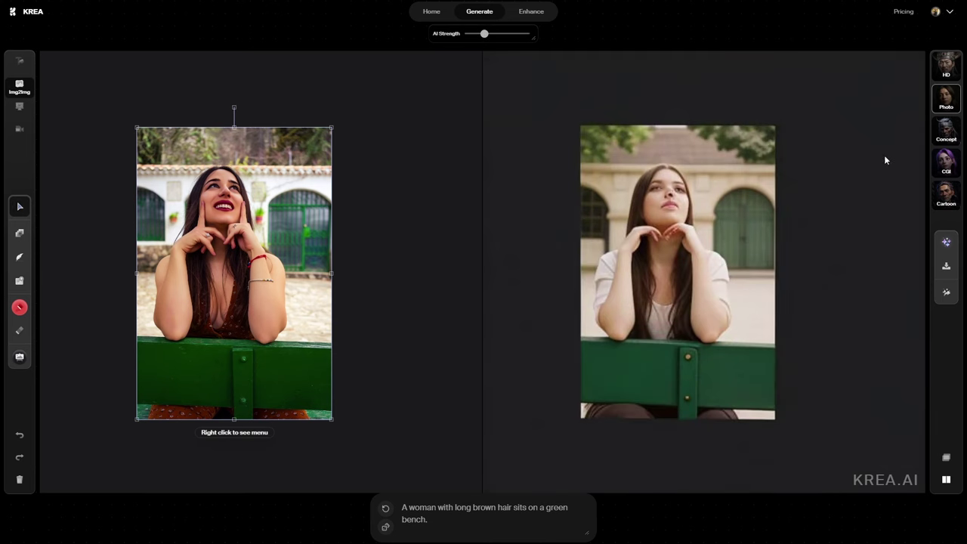
click(944, 242)
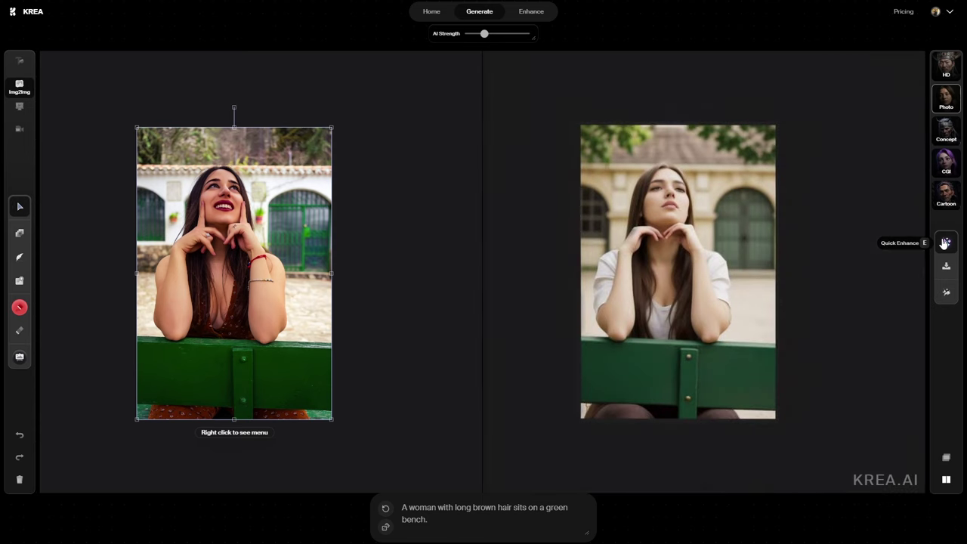
- Reduce the AI strength below 0.27 in two smaller stages, applying Quick Enhance after each one
mouse_move(486, 35)
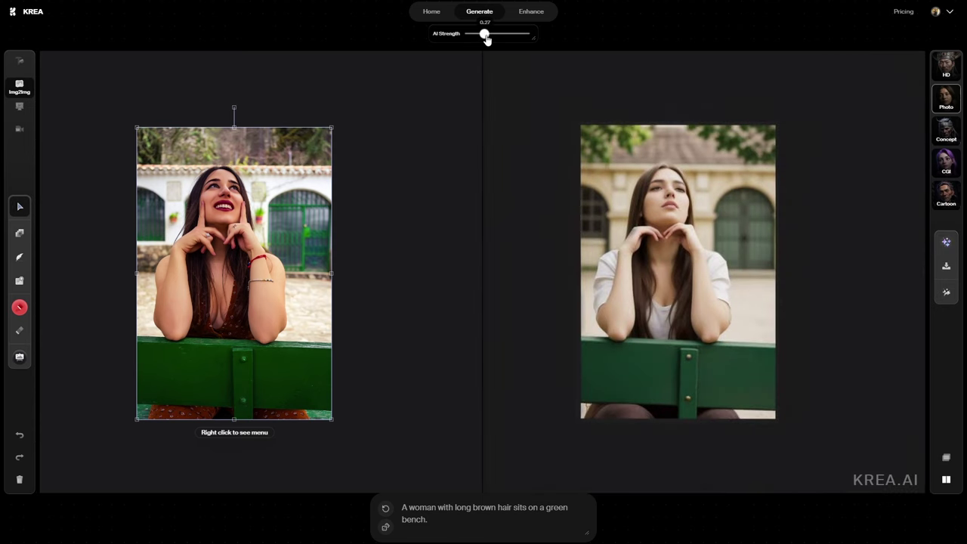
drag(484, 40, 480, 36)
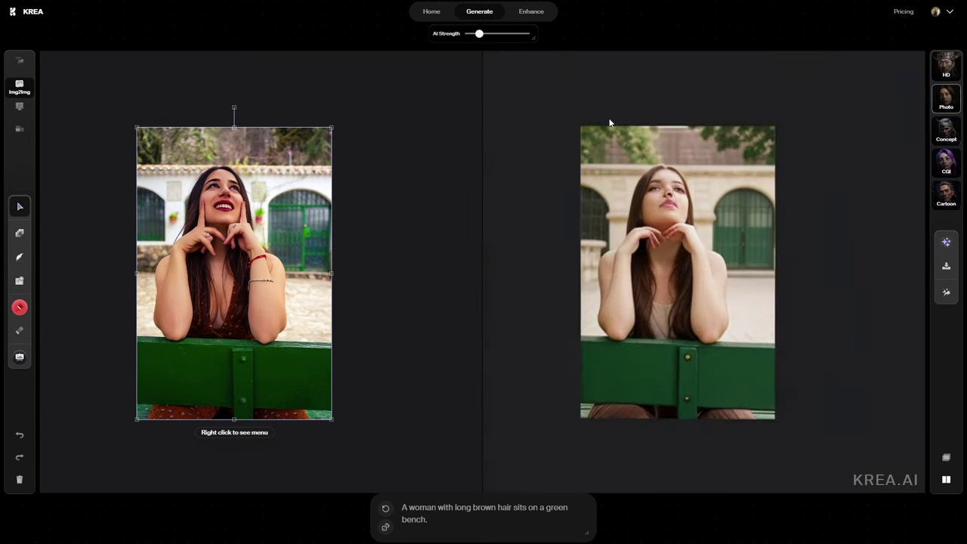
click(945, 243)
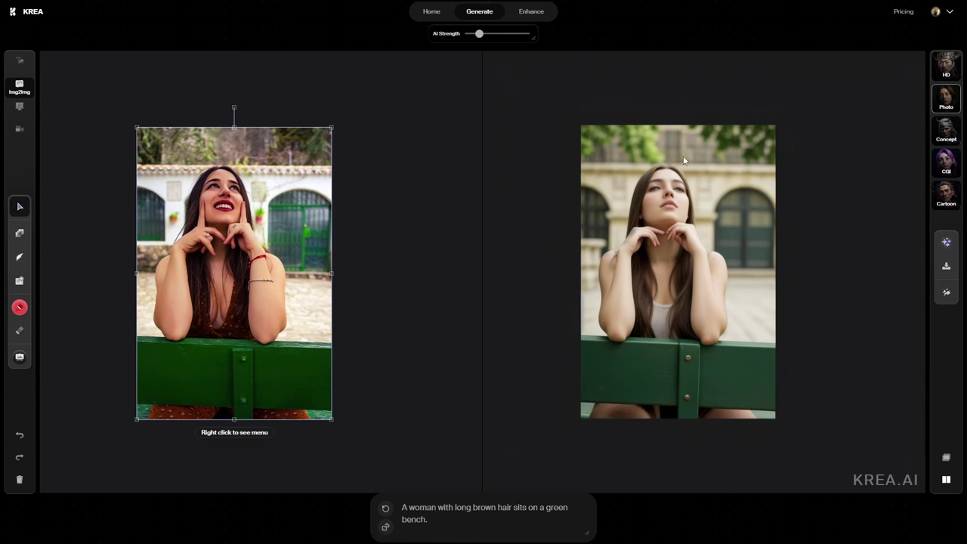
drag(475, 39, 474, 36)
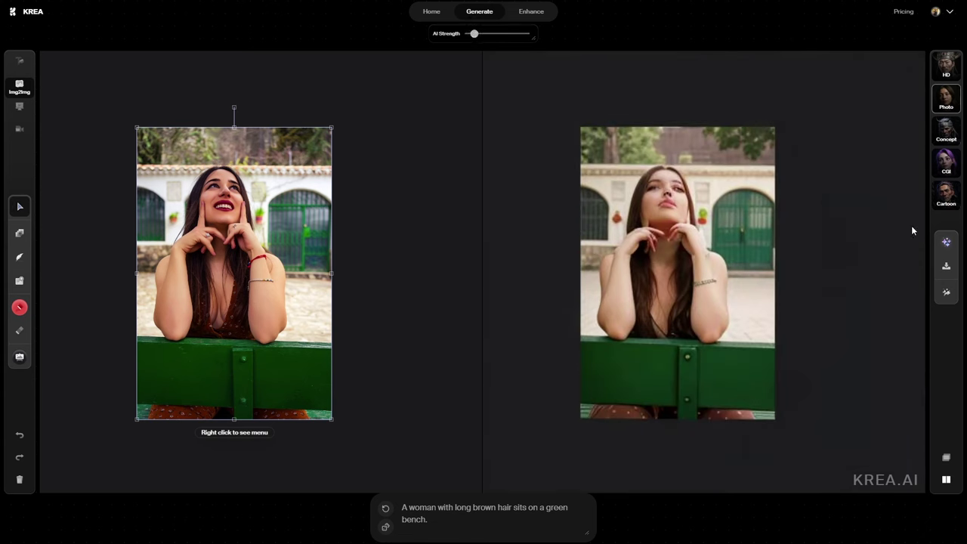
click(947, 243)
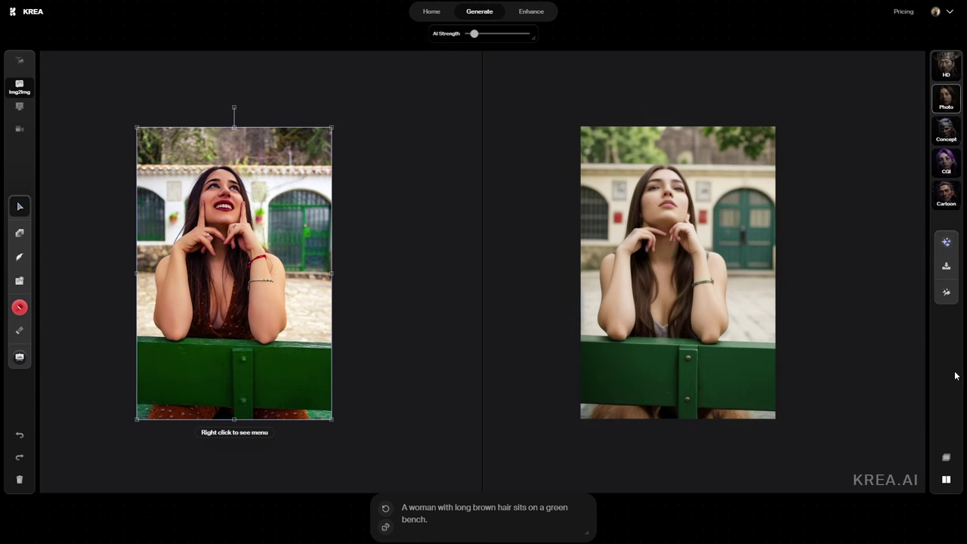
- Send the generated bench image to the enhancer, enhance it at 2x upscaling, and compare the result with its source
click(947, 293)
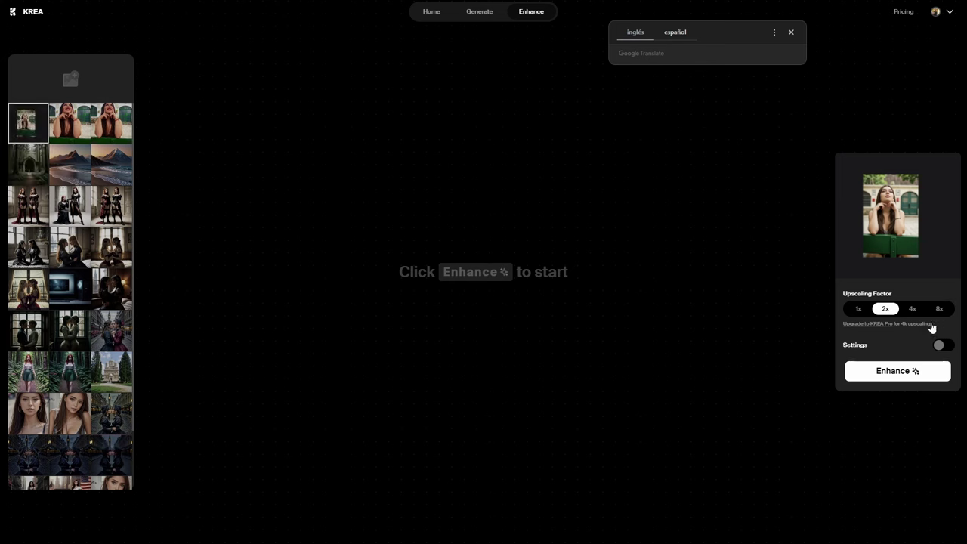
click(892, 380)
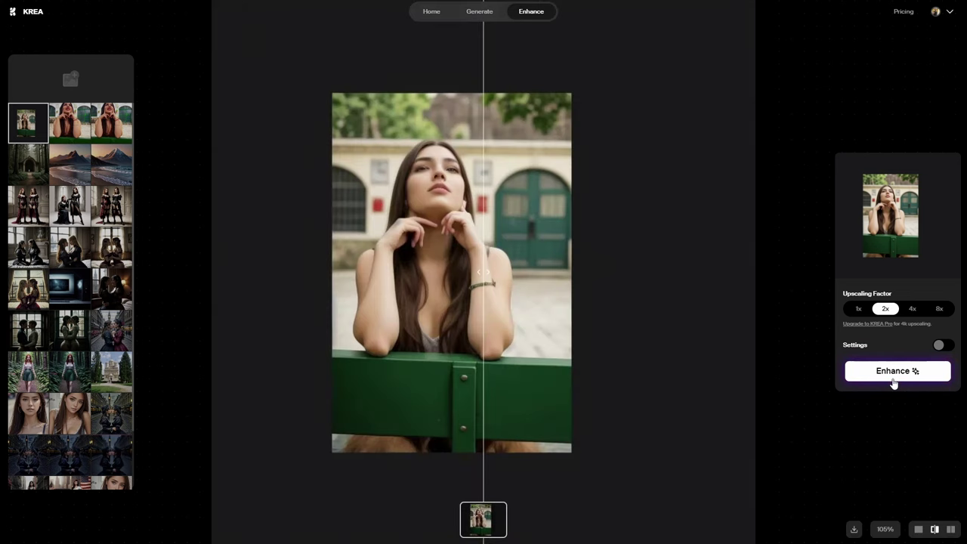
drag(481, 272, 189, 248)
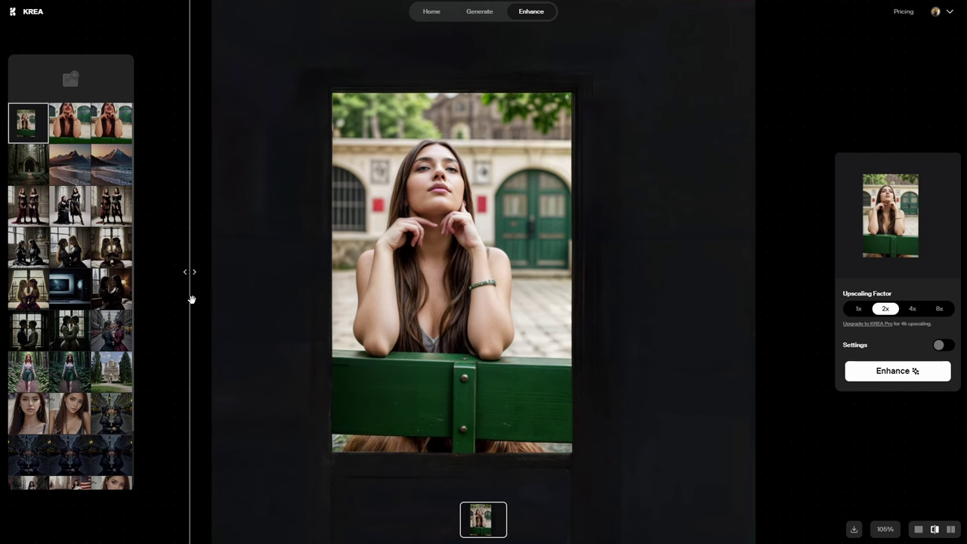
drag(188, 274, 228, 272)
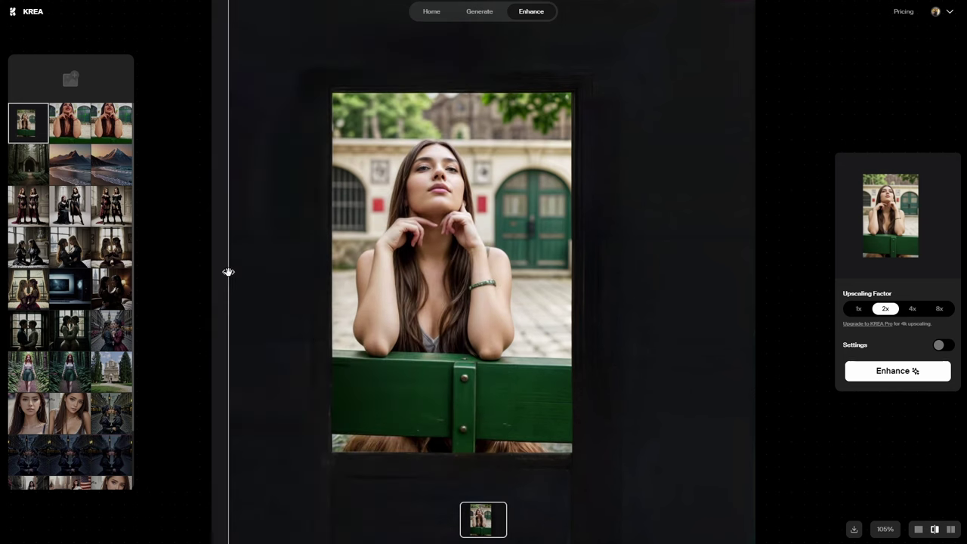